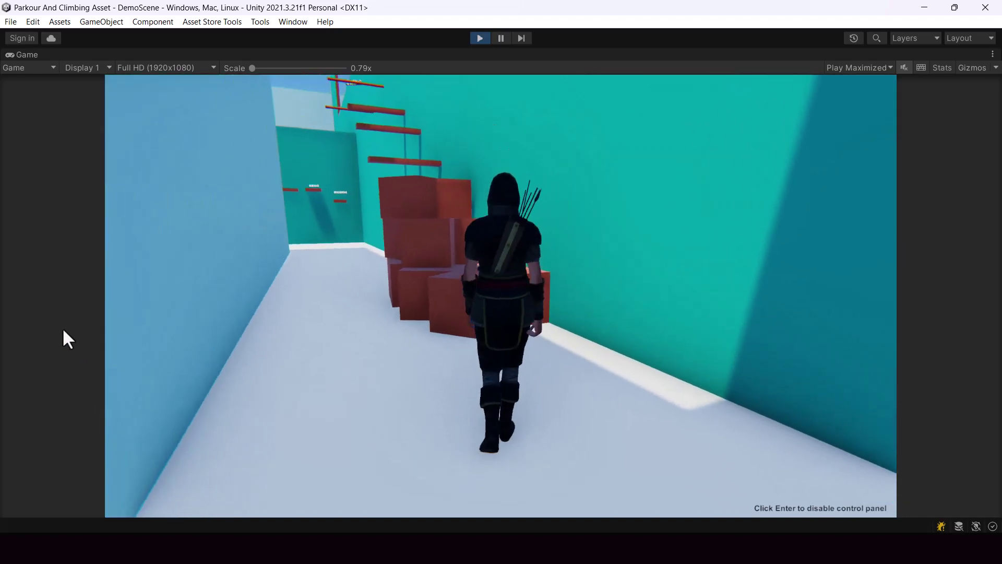
- Run the character onto the boxes, leap across the beams and swing between the SWING bars
{"action": "key", "text": "space"}
{"action": "key", "text": "w"}
{"action": "key", "text": "space"}
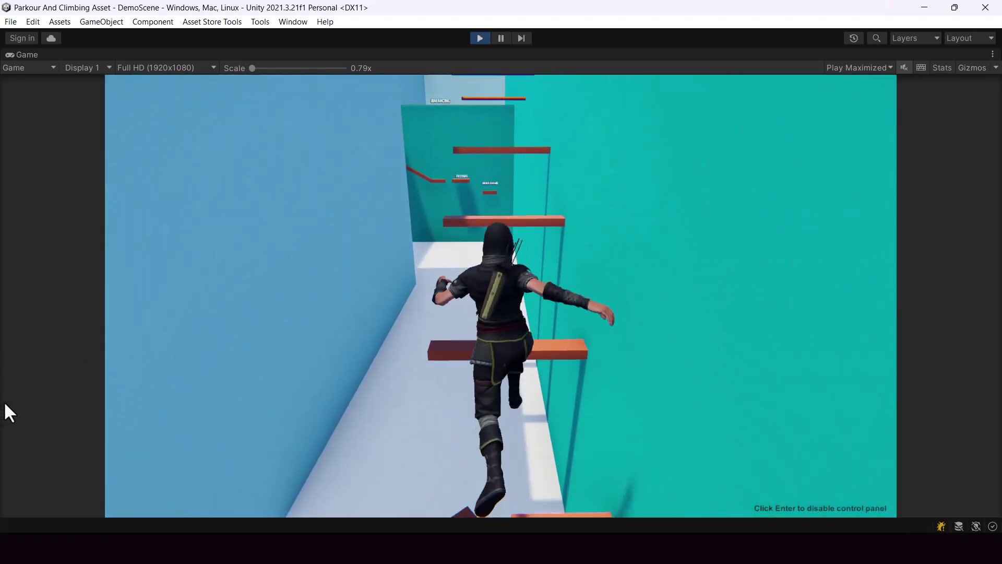
{"action": "key", "text": "w"}
{"action": "key", "text": "space"}
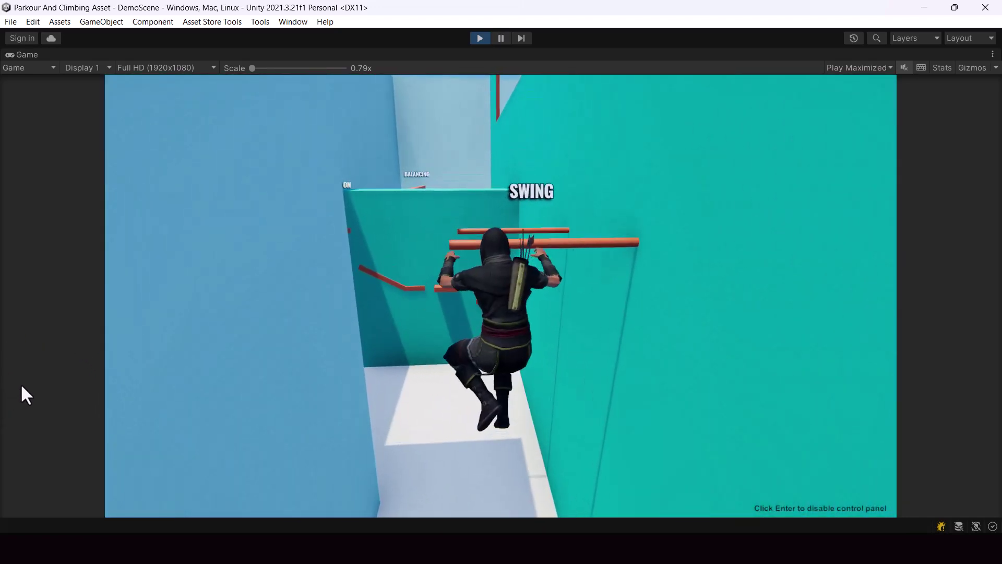
{"action": "key", "text": "space"}
- Jump to grab the BRACEDHANG ledge, then leap left to FREEHANG and onto the slanted ledge
{"action": "key", "text": "space"}
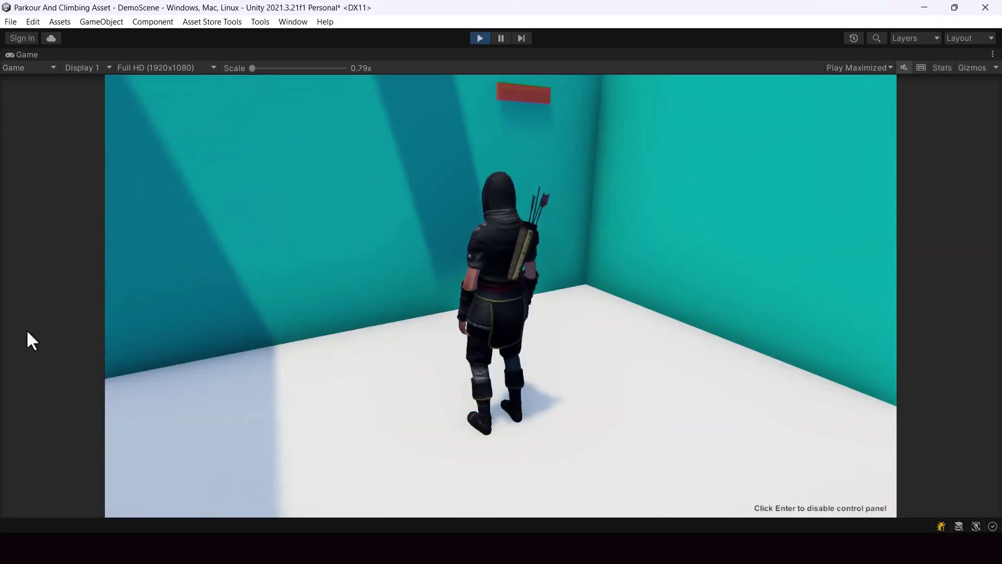
{"action": "key", "text": "w"}
{"action": "key", "text": "space"}
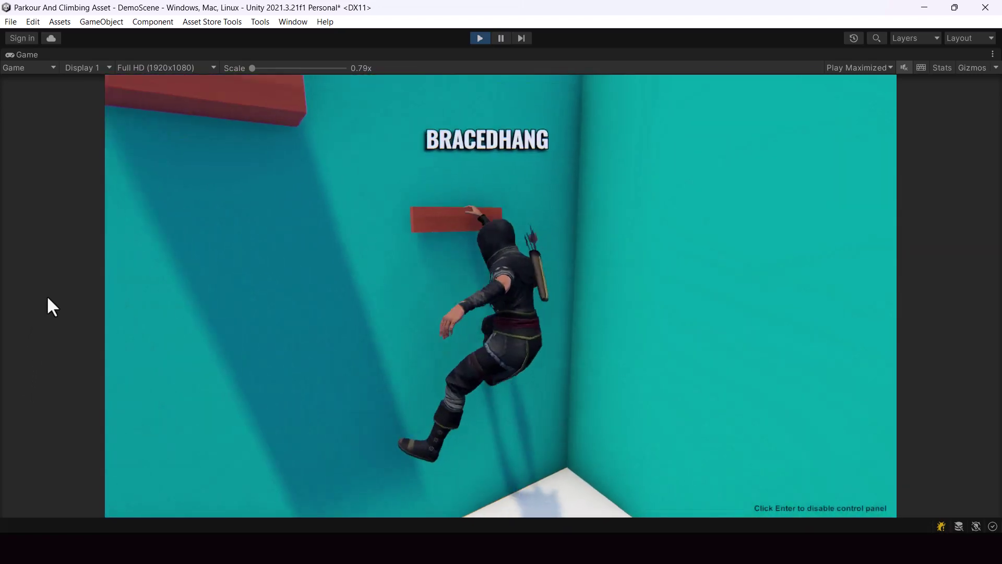
{"action": "key", "text": "a"}
{"action": "key", "text": "space"}
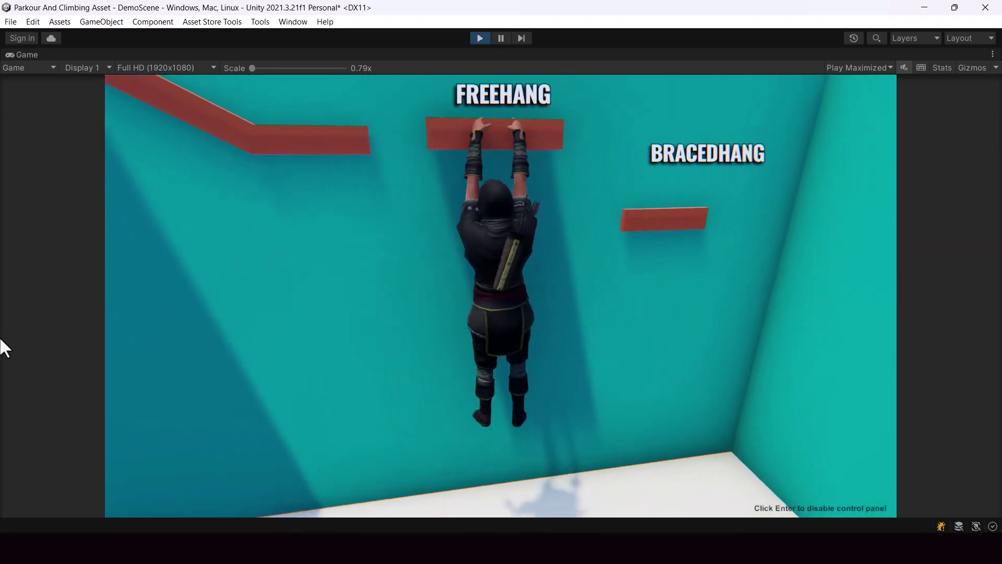
{"action": "key", "text": "a"}
{"action": "key", "text": "space"}
{"action": "key", "text": "space"}
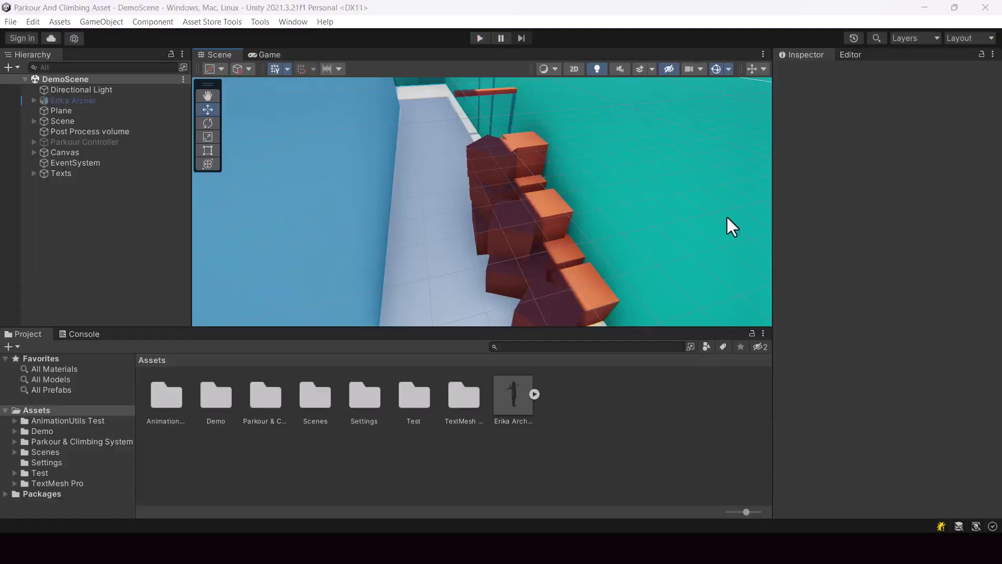
{"action": "right_click_drag", "start_coordinate": [727, 218], "coordinate": [694, 152]}
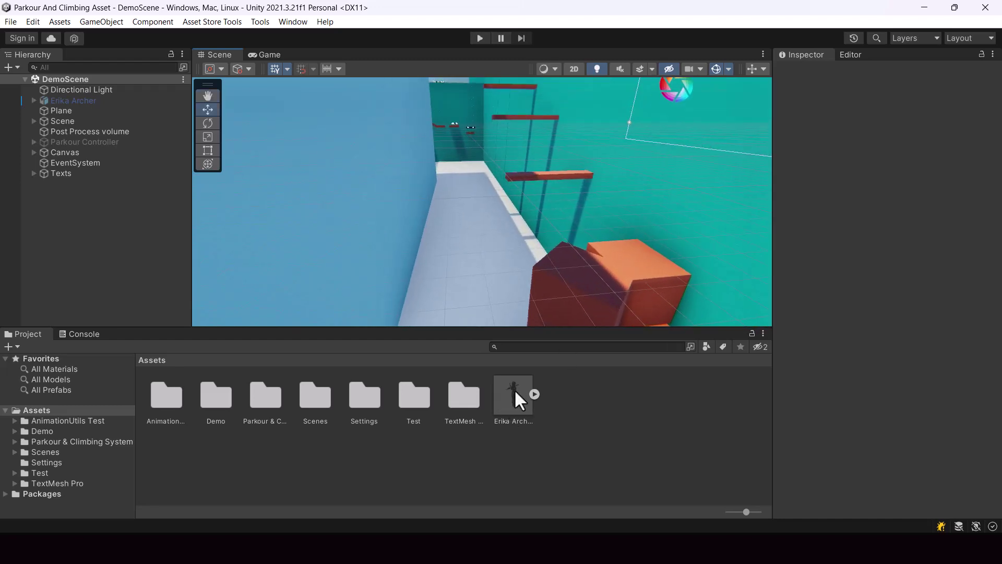
{"action": "left_click", "coordinate": [514, 400]}
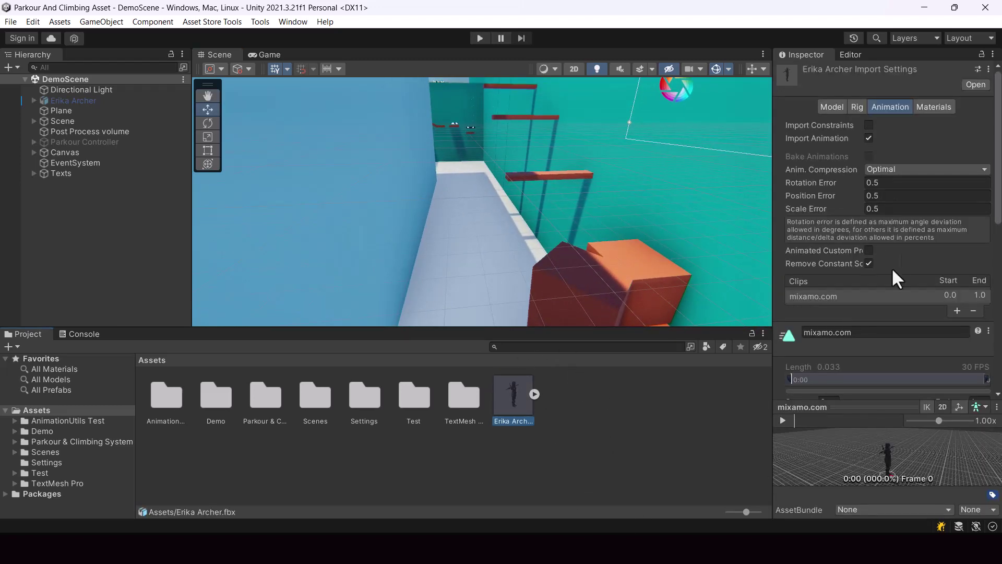
{"action": "left_click", "coordinate": [855, 106]}
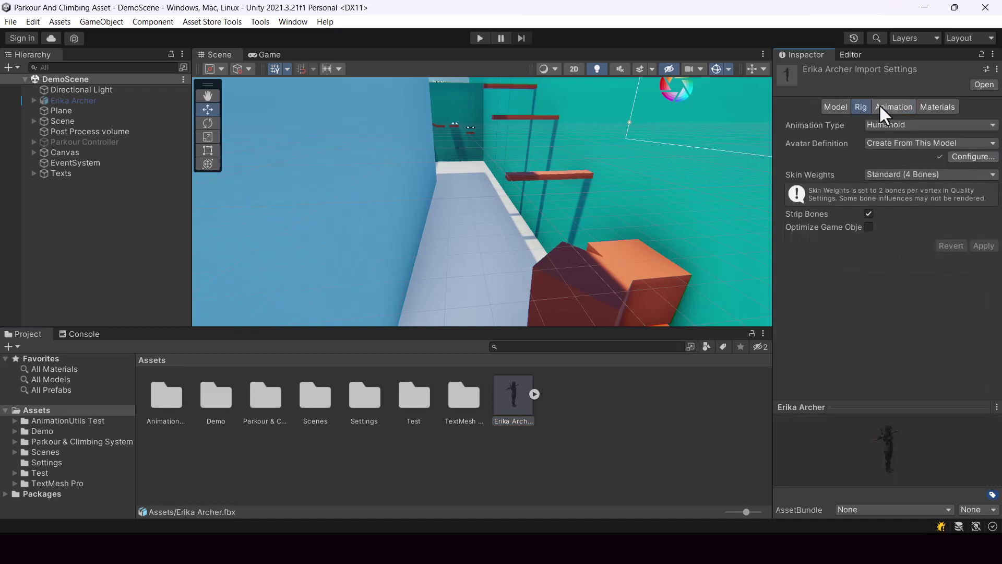
{"action": "left_click", "coordinate": [880, 106]}
{"action": "right_click_drag", "start_coordinate": [660, 214], "coordinate": [642, 224]}
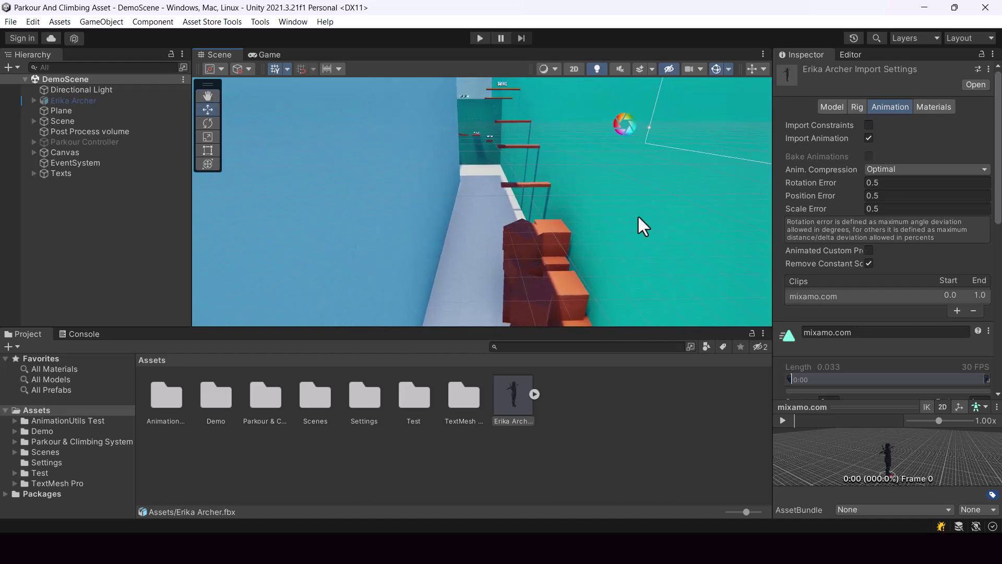
{"action": "left_click", "coordinate": [450, 478]}
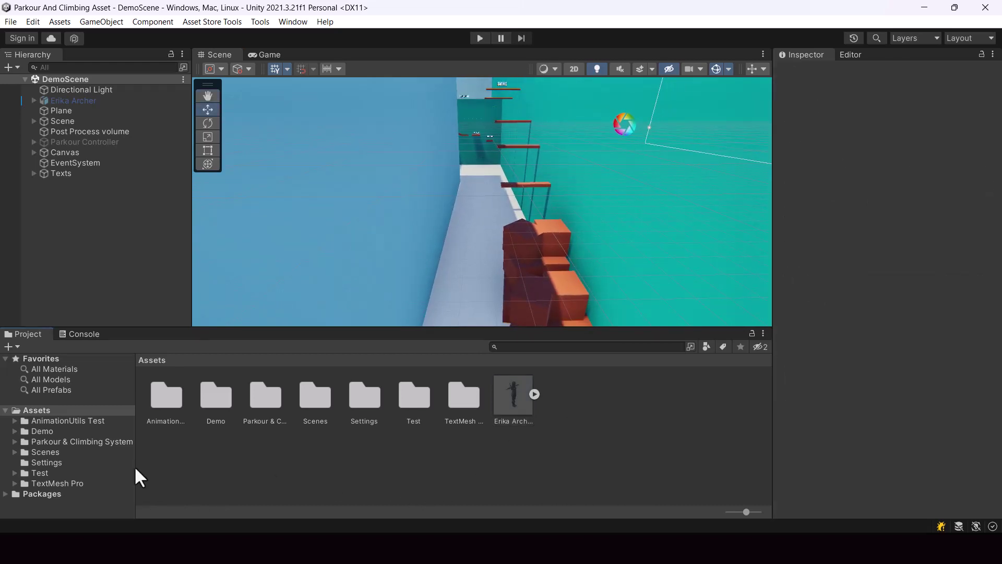
{"action": "left_click_drag", "start_coordinate": [135, 465], "coordinate": [156, 470]}
{"action": "left_click", "coordinate": [92, 442]}
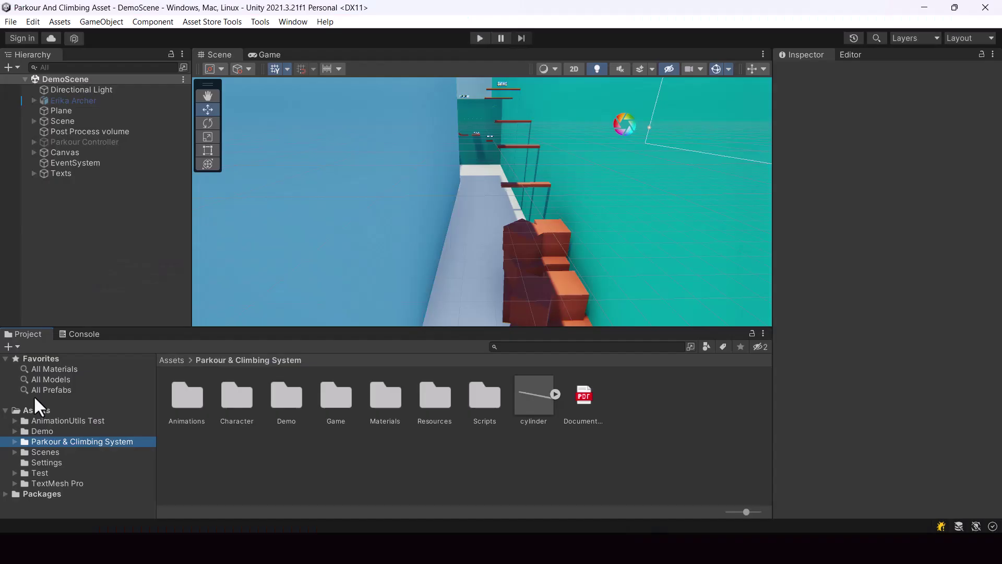
{"action": "left_click", "coordinate": [36, 410]}
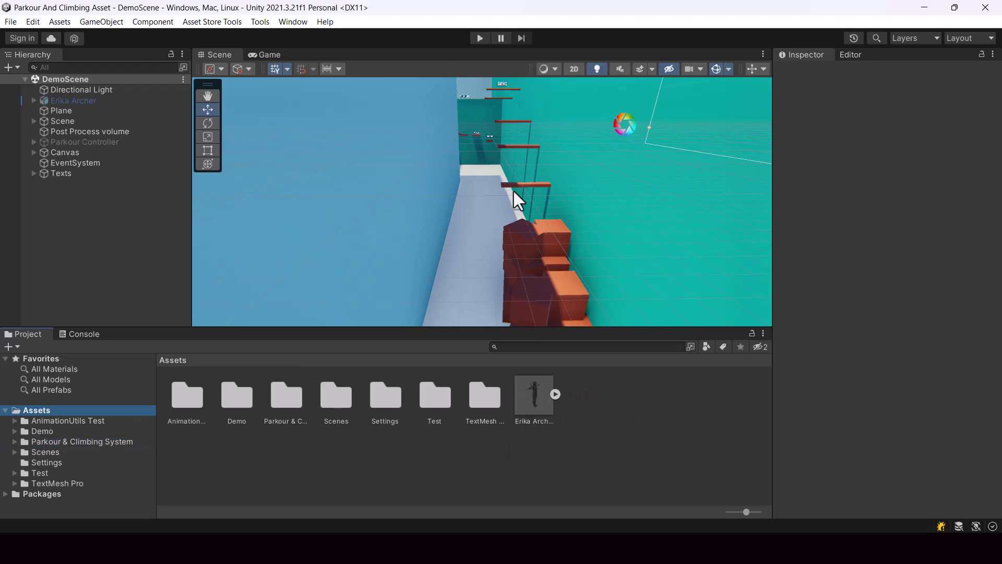
- Angle the view down at the boxes and bring up the Tools > Parkour & Climbing System submenu
{"action": "right_click_drag", "start_coordinate": [662, 281], "coordinate": [546, 214]}
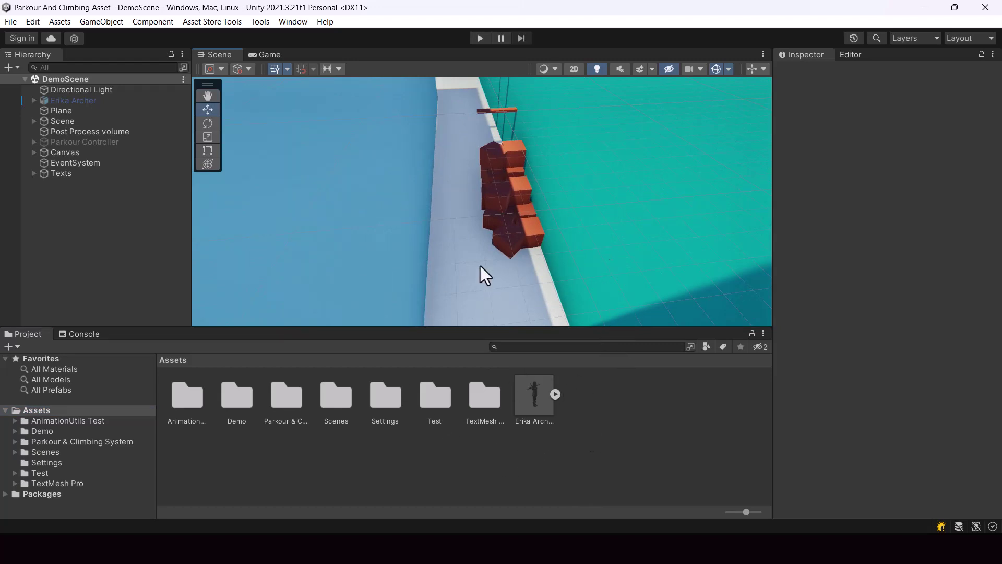
{"action": "left_click", "coordinate": [260, 23]}
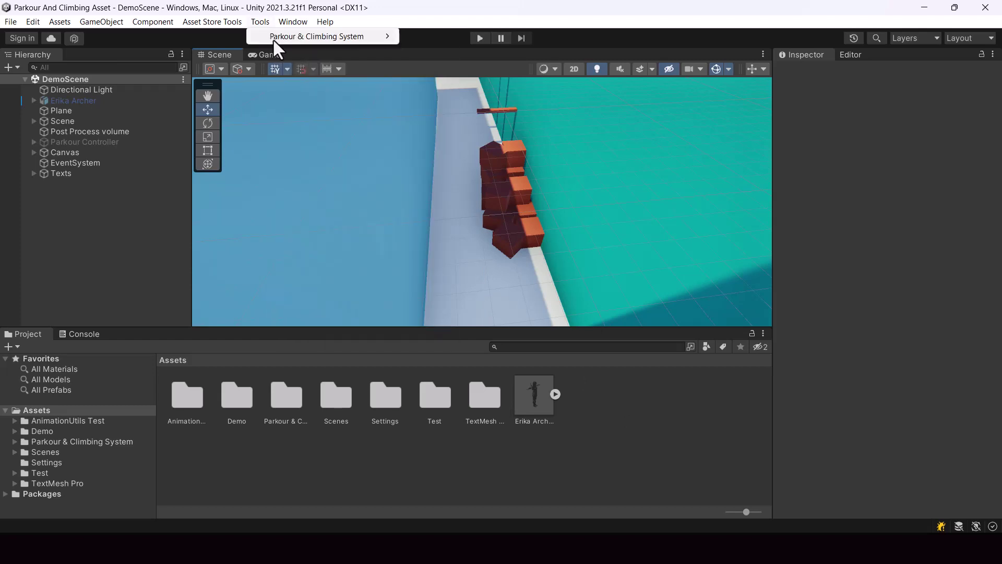
{"action": "mouse_move", "coordinate": [274, 39]}
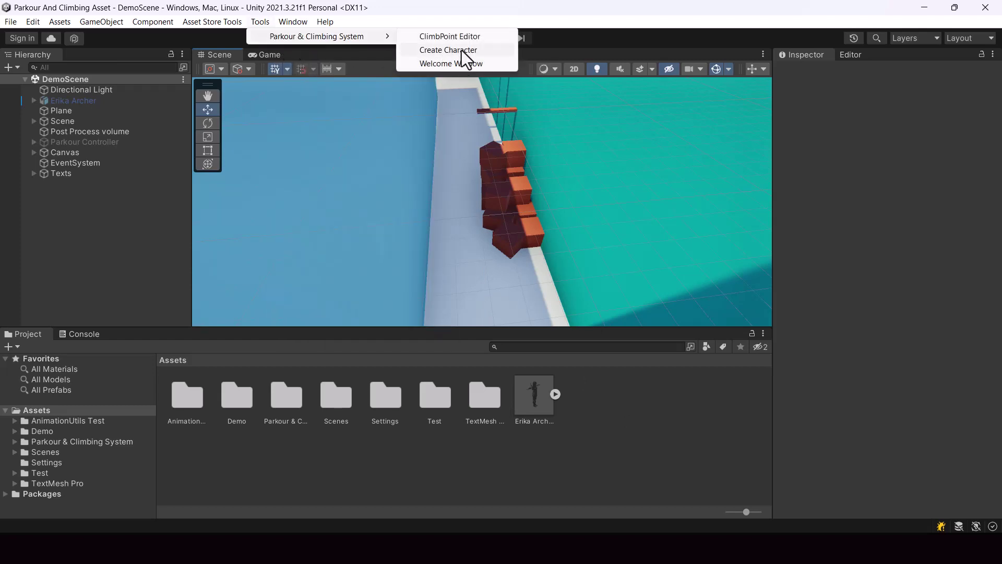
- Open the Create Character window, dock it, and set Erika Archer as the Player Model
{"action": "left_click", "coordinate": [440, 49]}
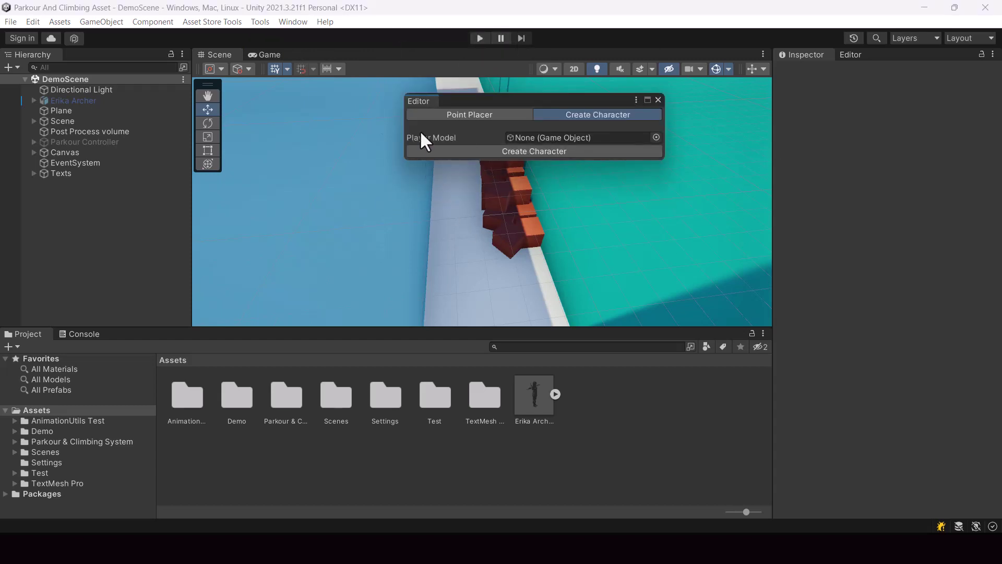
{"action": "left_click_drag", "start_coordinate": [413, 98], "coordinate": [848, 59]}
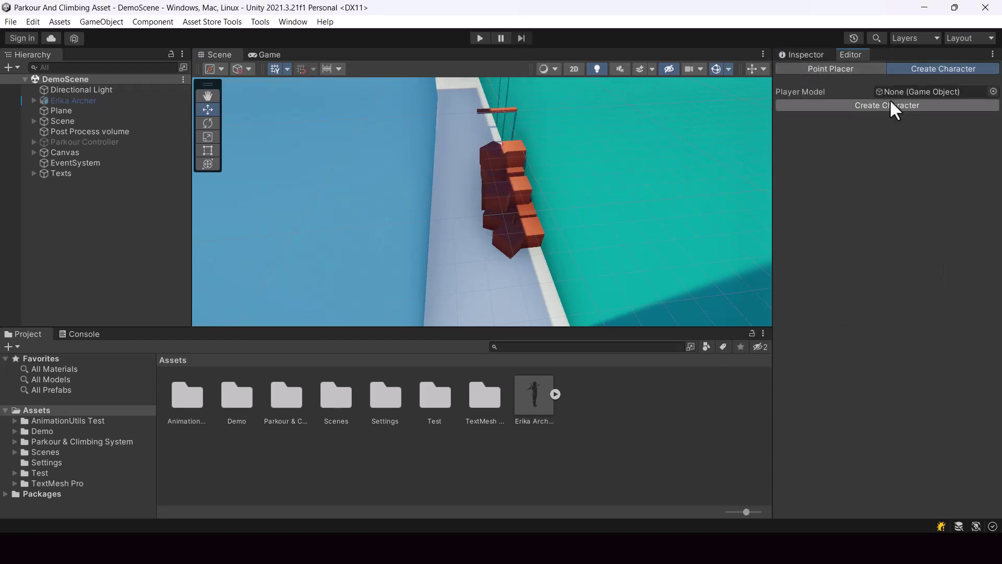
{"action": "left_click_drag", "start_coordinate": [534, 396], "coordinate": [916, 92]}
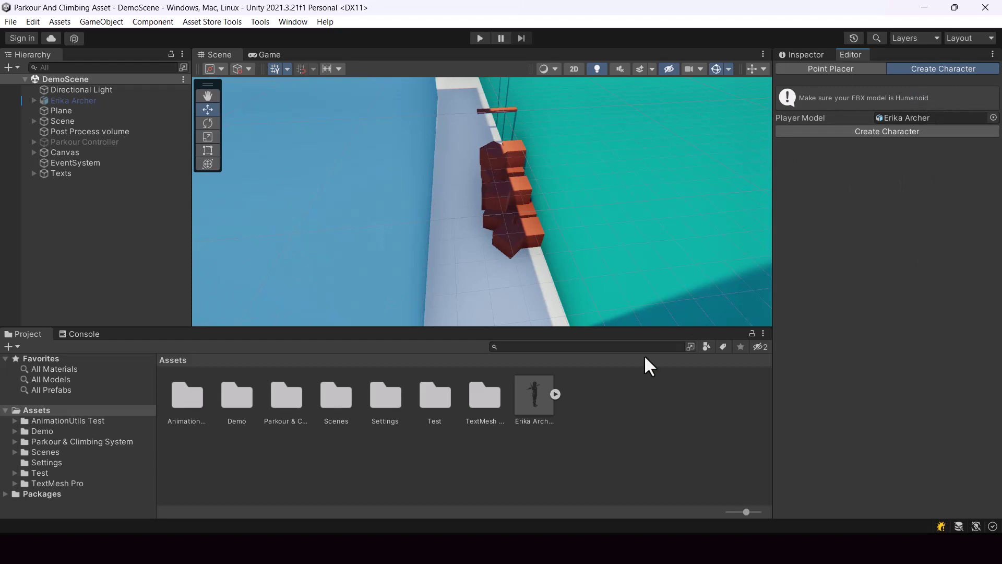
- Confirm the Erika Archer model's rig is Humanoid, then create the Parkour Controller from it
{"action": "left_click", "coordinate": [537, 406]}
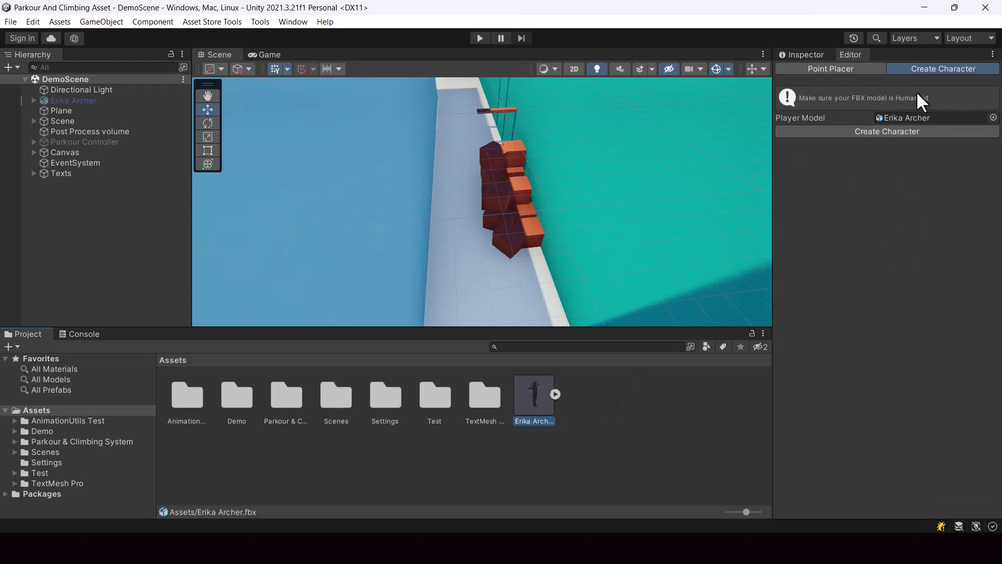
{"action": "left_click", "coordinate": [817, 54]}
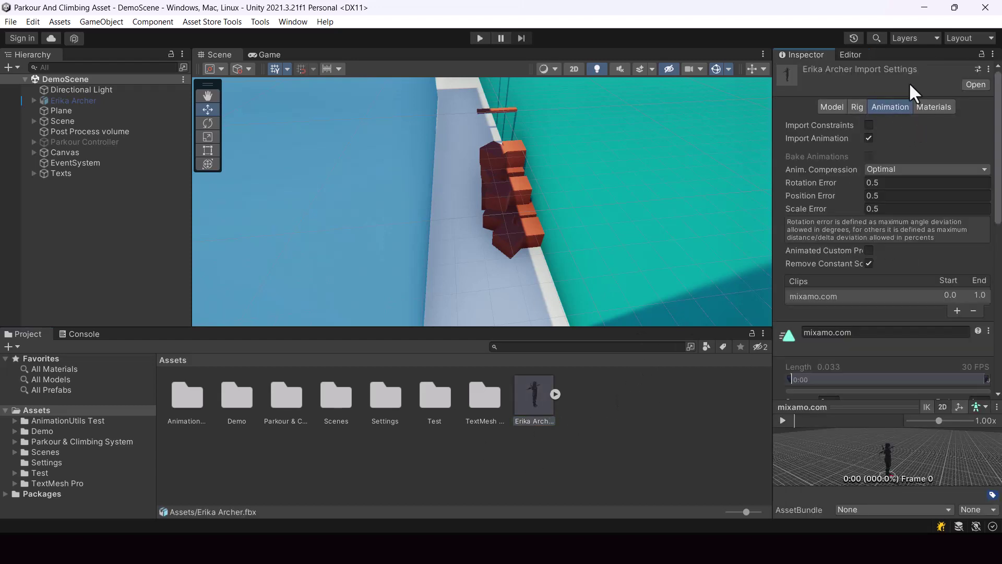
{"action": "left_click", "coordinate": [856, 108]}
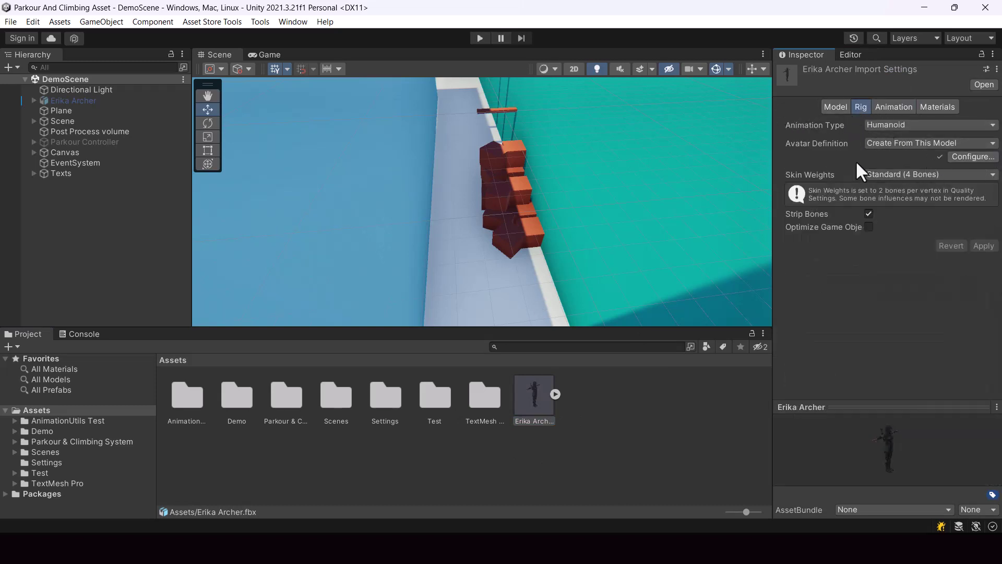
{"action": "left_click", "coordinate": [850, 54]}
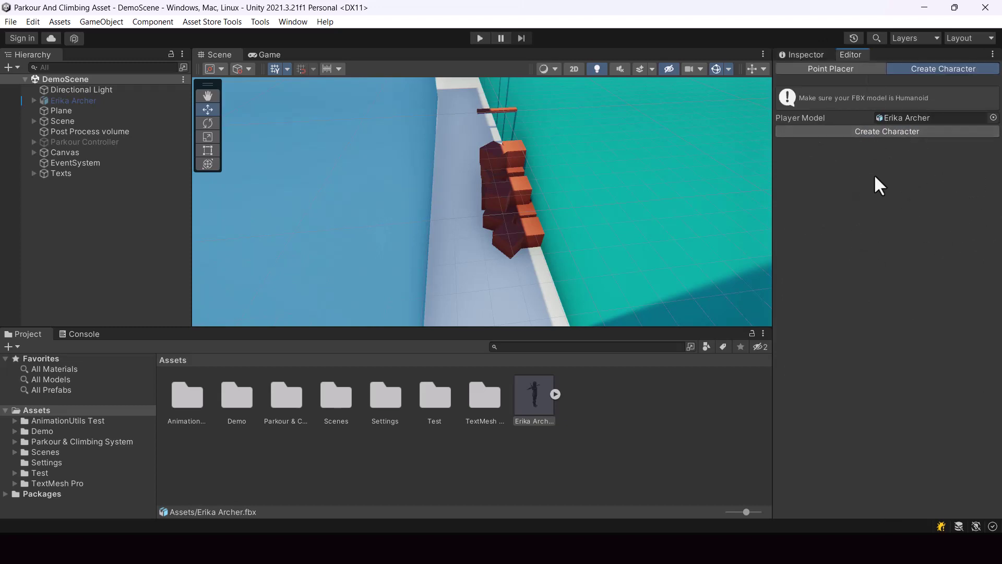
{"action": "left_click", "coordinate": [890, 131]}
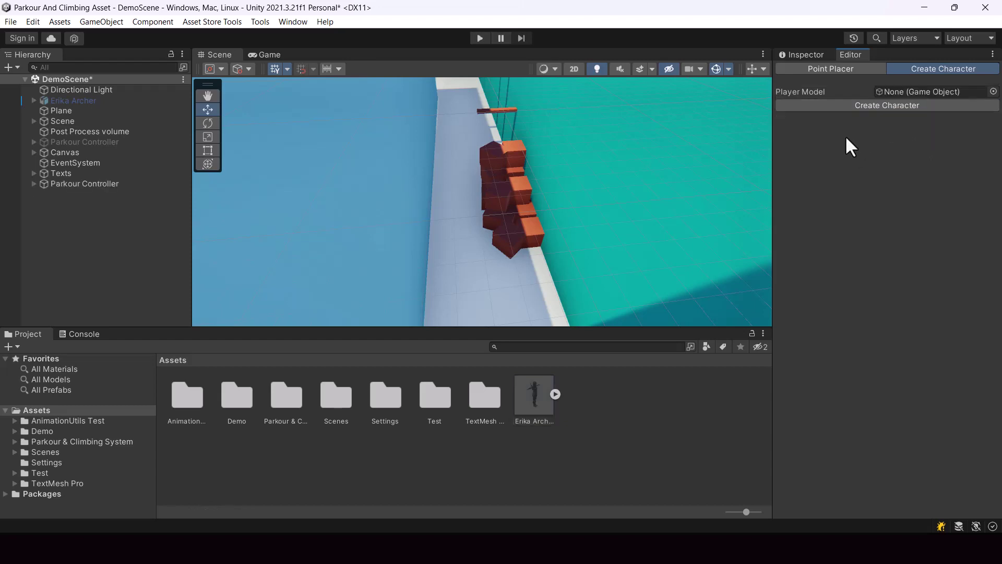
- Move the Parkour Controller onto the walkway by the boxes and turn it -88.304 on Y
{"action": "left_click", "coordinate": [34, 184]}
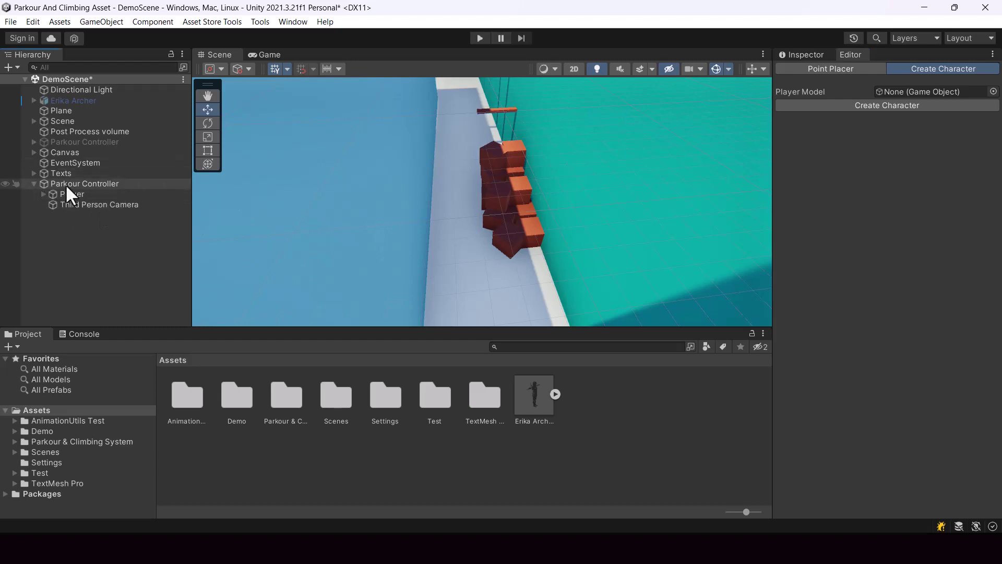
{"action": "double_click", "coordinate": [80, 183]}
{"action": "left_click_drag", "start_coordinate": [389, 242], "coordinate": [438, 246], "text": "alt"}
{"action": "left_click", "coordinate": [805, 57]}
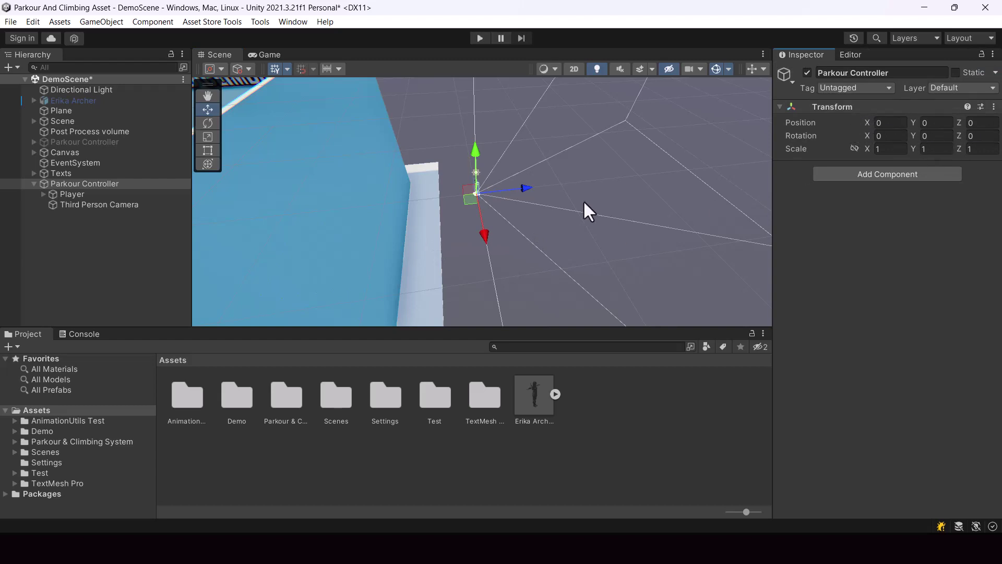
{"action": "left_click_drag", "start_coordinate": [559, 186], "coordinate": [917, 398], "text": "alt"}
{"action": "left_click_drag", "start_coordinate": [412, 160], "coordinate": [661, 250]}
{"action": "double_click", "coordinate": [77, 183]}
{"action": "key", "text": "e"}
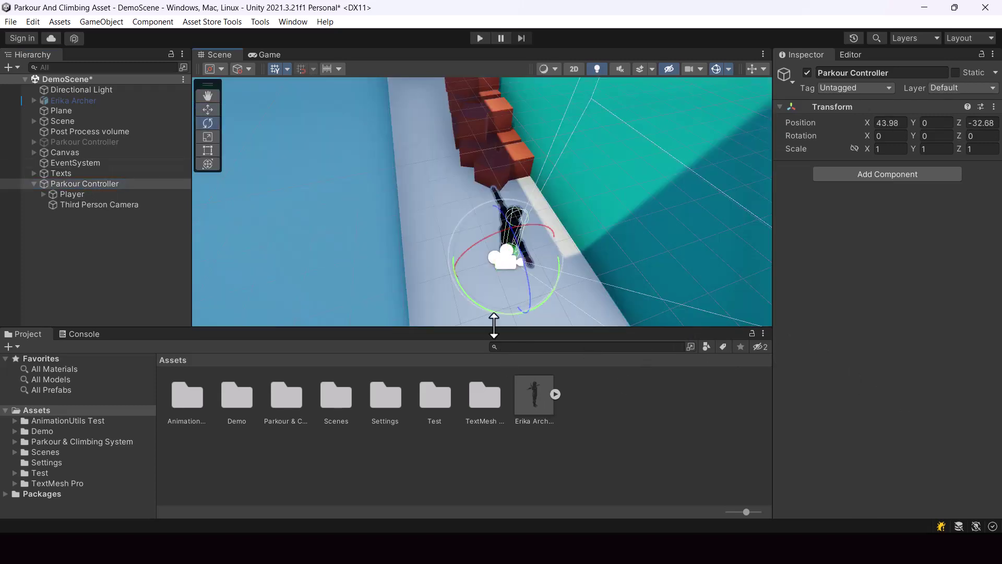
{"action": "left_click_drag", "start_coordinate": [475, 312], "coordinate": [590, 232]}
{"action": "left_click_drag", "start_coordinate": [723, 252], "coordinate": [696, 243], "text": "alt"}
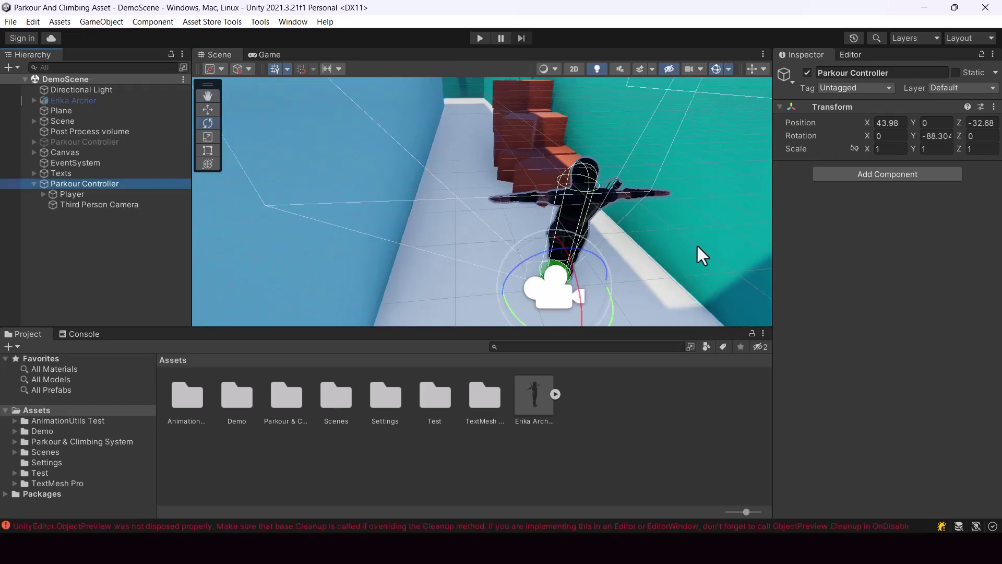
- Save the scene, check the Player and Third Person Camera objects, and start Play mode
{"action": "key", "text": "ctrl+s"}
{"action": "left_click", "coordinate": [73, 193]}
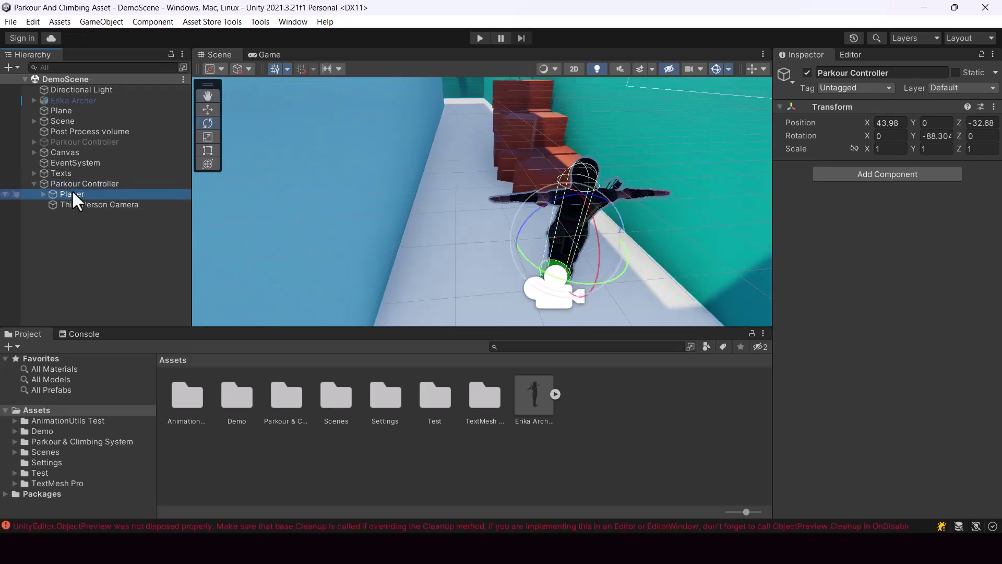
{"action": "left_click", "coordinate": [74, 205]}
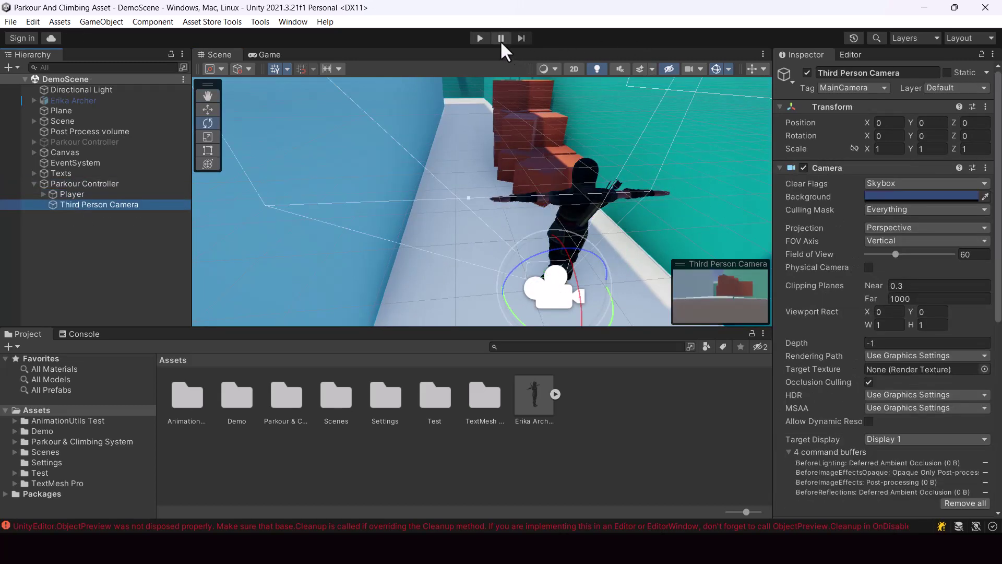
{"action": "left_click", "coordinate": [480, 38]}
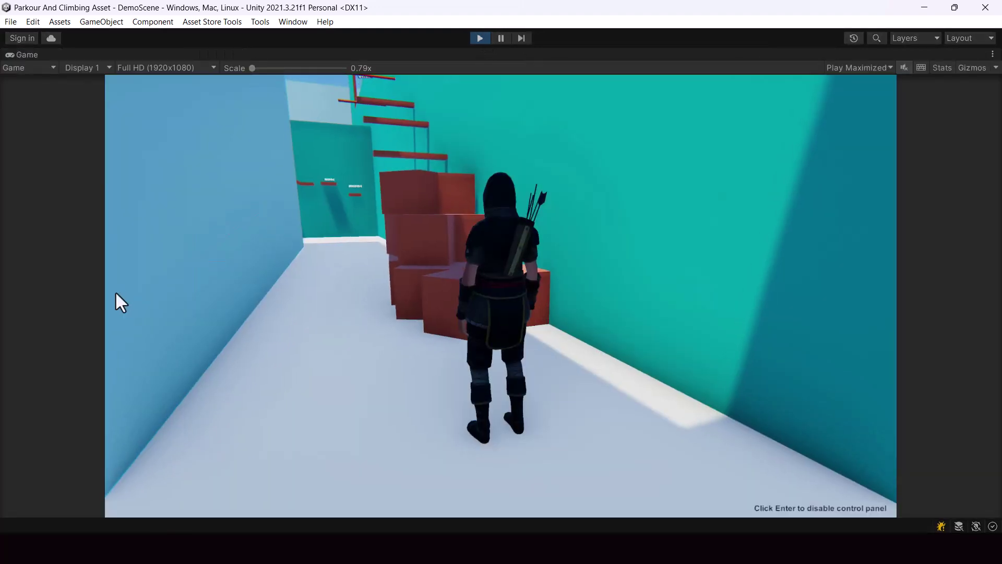
- Run Erika Archer over the red boxes, across platforms past the swing bars and down the corridor, then stop
{"action": "key", "text": "w"}
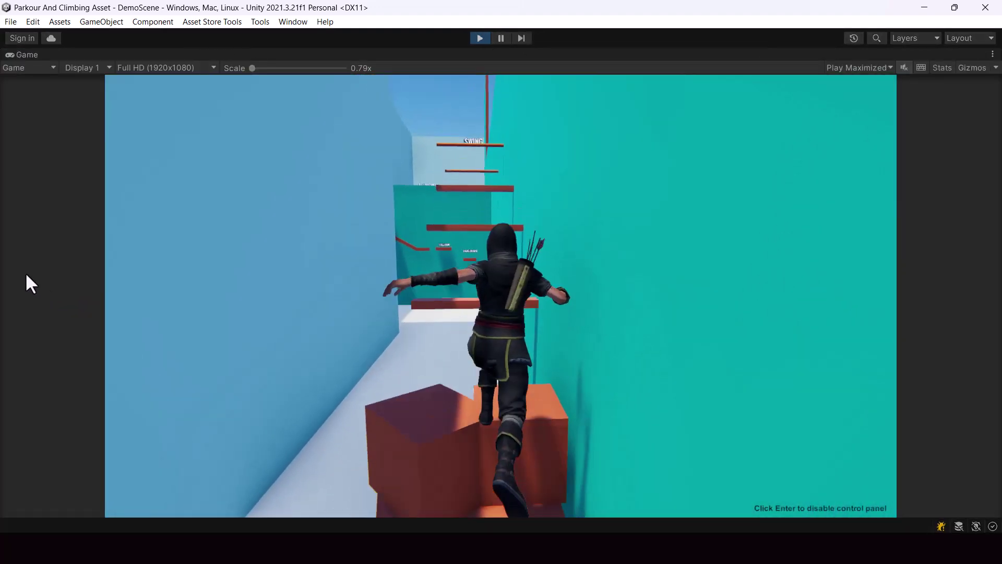
{"action": "key", "text": "w"}
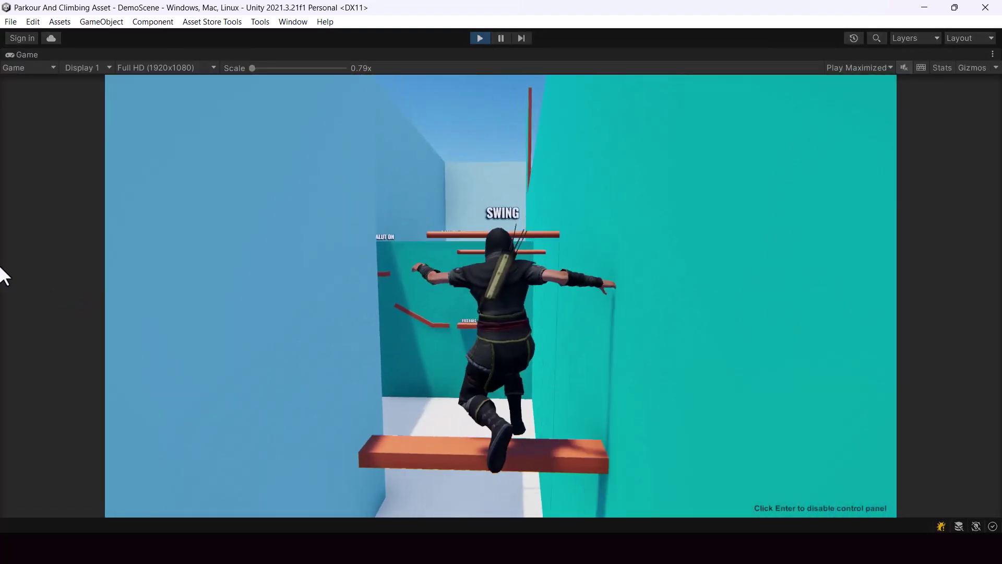
{"action": "key", "text": "w"}
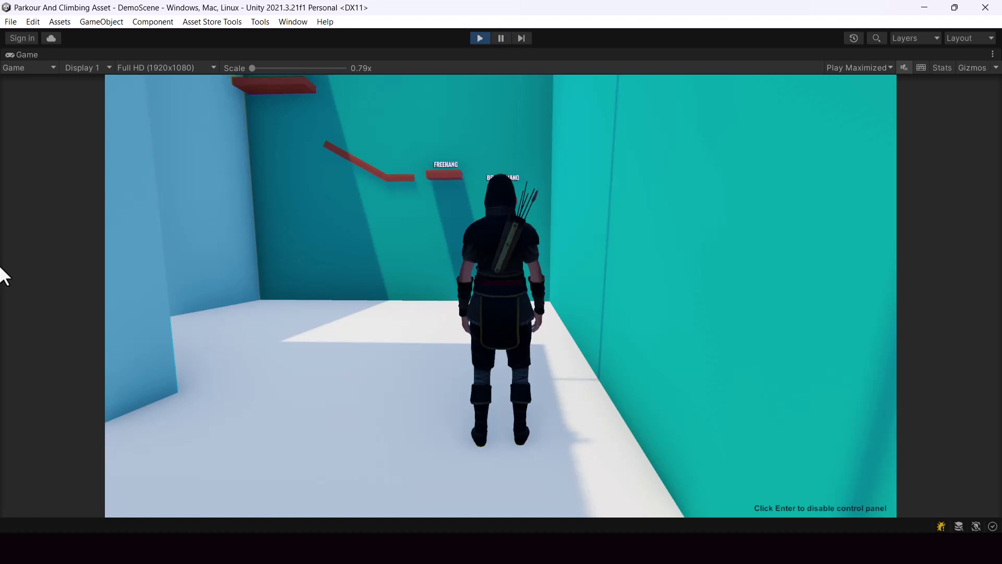
{"action": "key", "text": "d"}
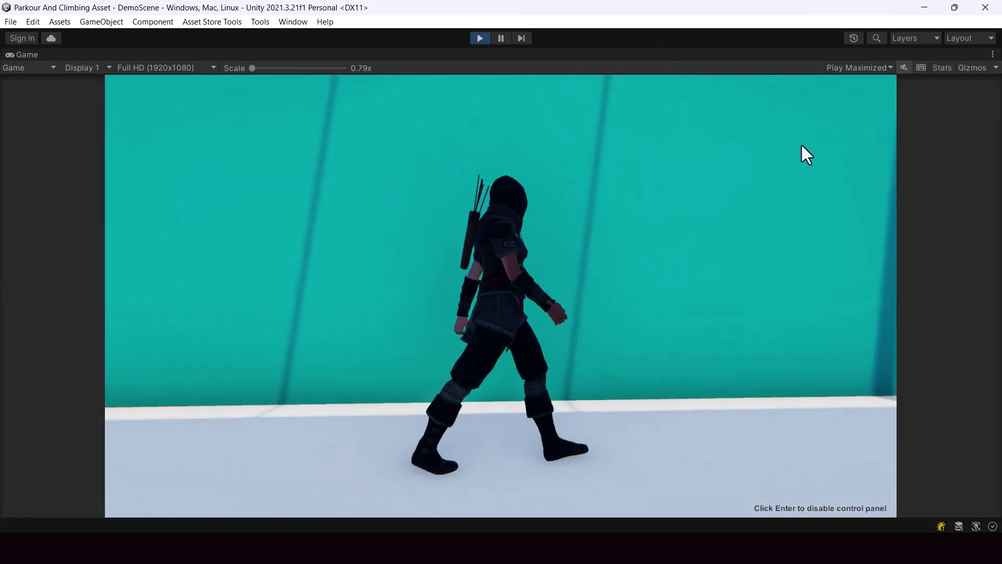
{"action": "key", "text": "w"}
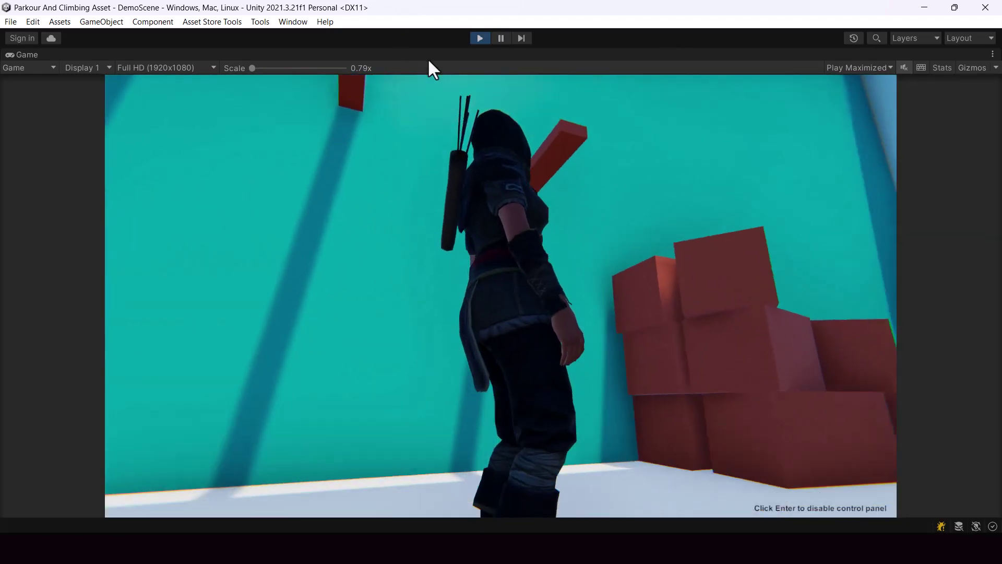
{"action": "key", "text": "d"}
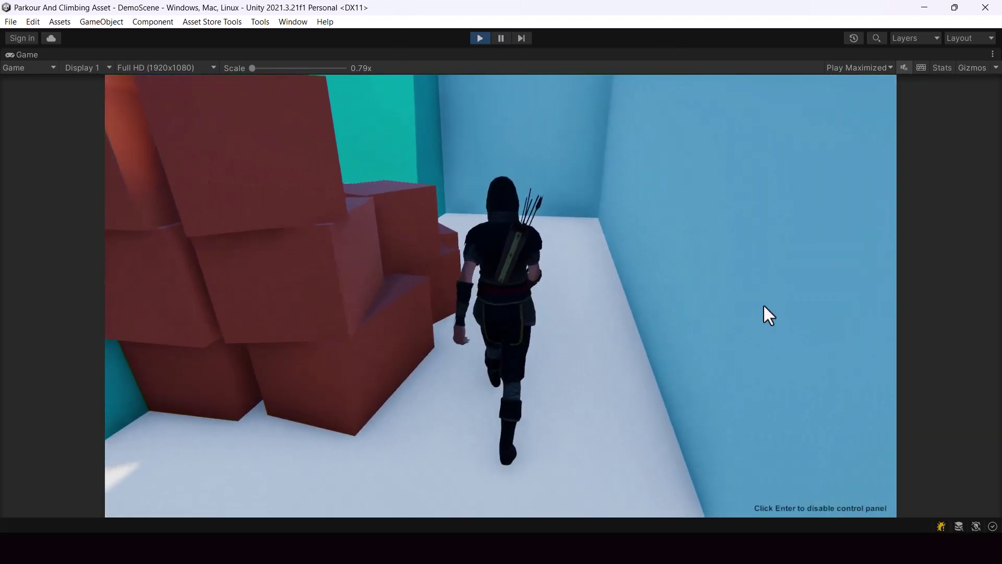
{"action": "key", "text": "ctrl+p"}
{"action": "right_click_drag", "start_coordinate": [478, 157], "coordinate": [526, 221]}
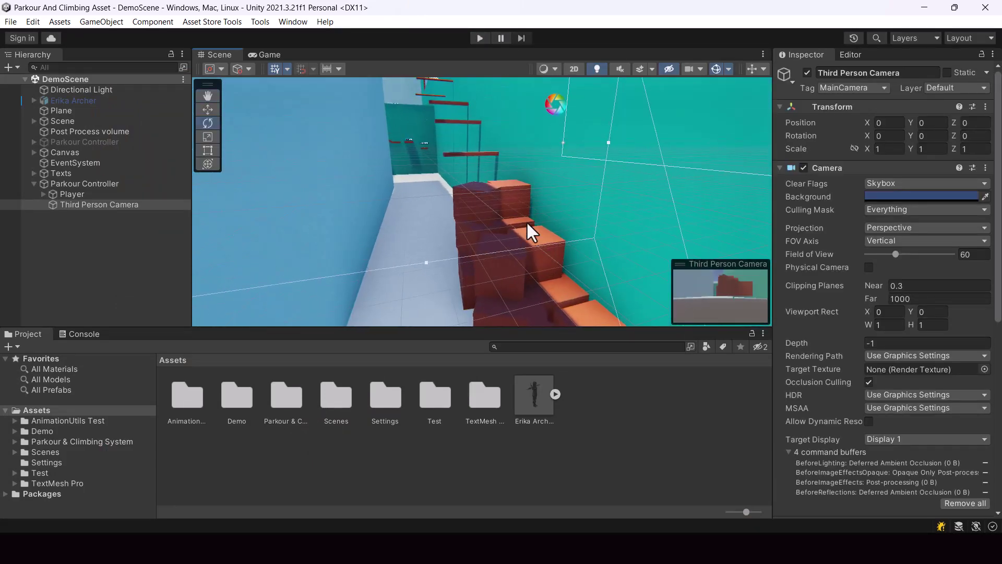
- Select a red box, then the thin beam, and scroll to its Transform and Ledge material
{"action": "left_click", "coordinate": [519, 224]}
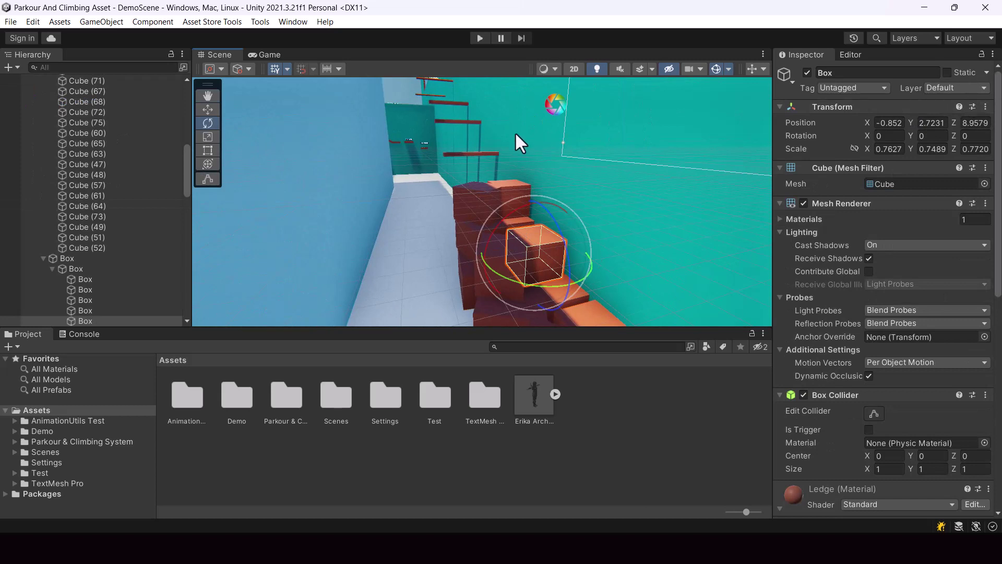
{"action": "left_click", "coordinate": [469, 156]}
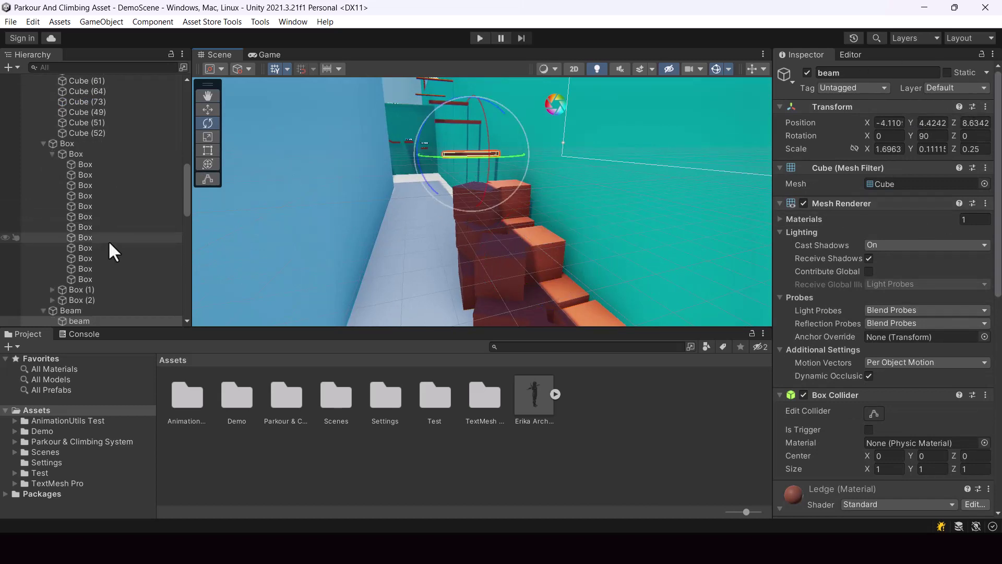
{"action": "scroll", "coordinate": [107, 246], "scroll_direction": "down", "scroll_amount": 10}
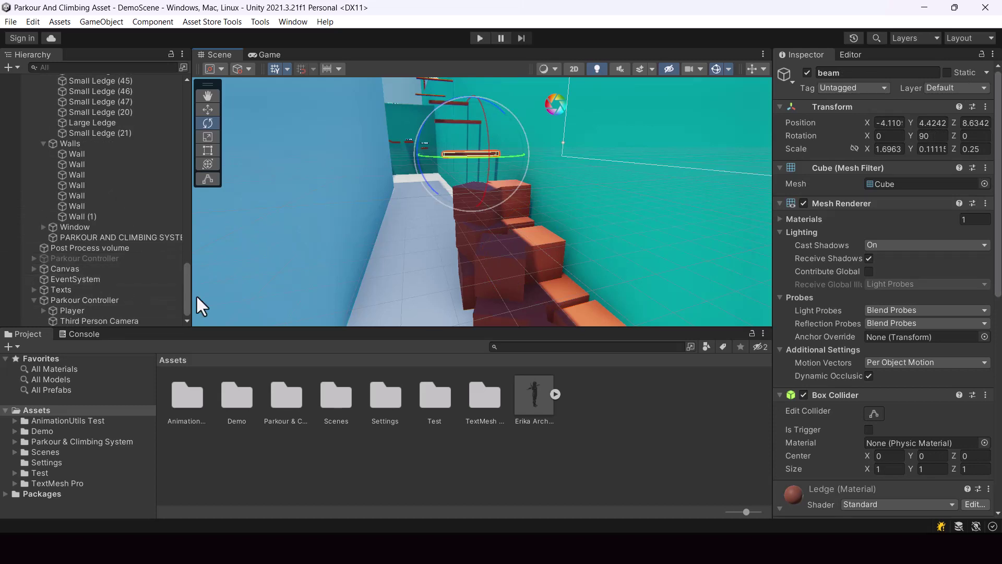
- Scroll through Player's components, noting Player Controller Run Speed 5 and Walk Speed 2, then return to top
{"action": "left_click", "coordinate": [62, 310]}
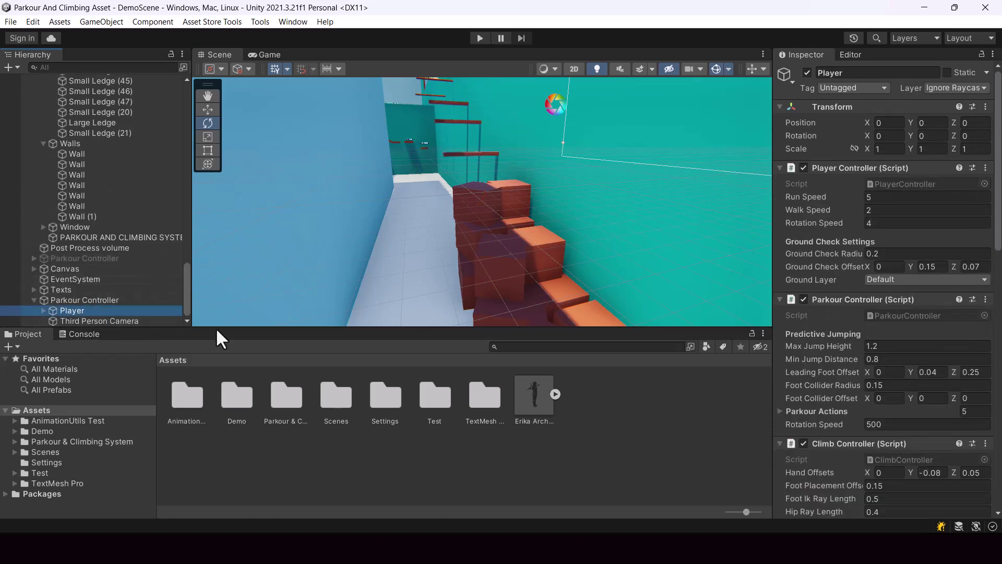
{"action": "scroll", "coordinate": [934, 289], "scroll_direction": "down", "scroll_amount": 9}
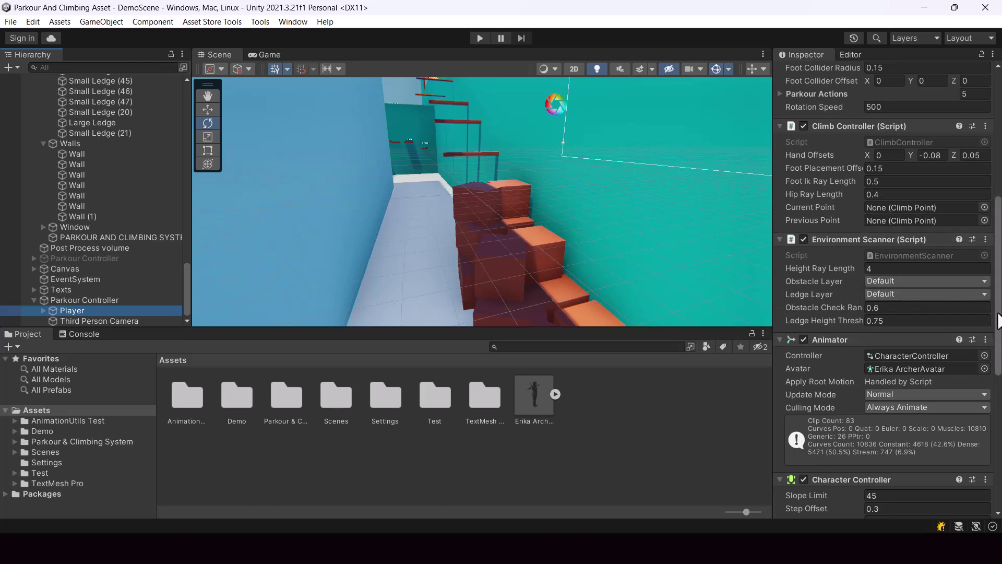
{"action": "scroll", "coordinate": [998, 321], "scroll_direction": "up", "scroll_amount": 10}
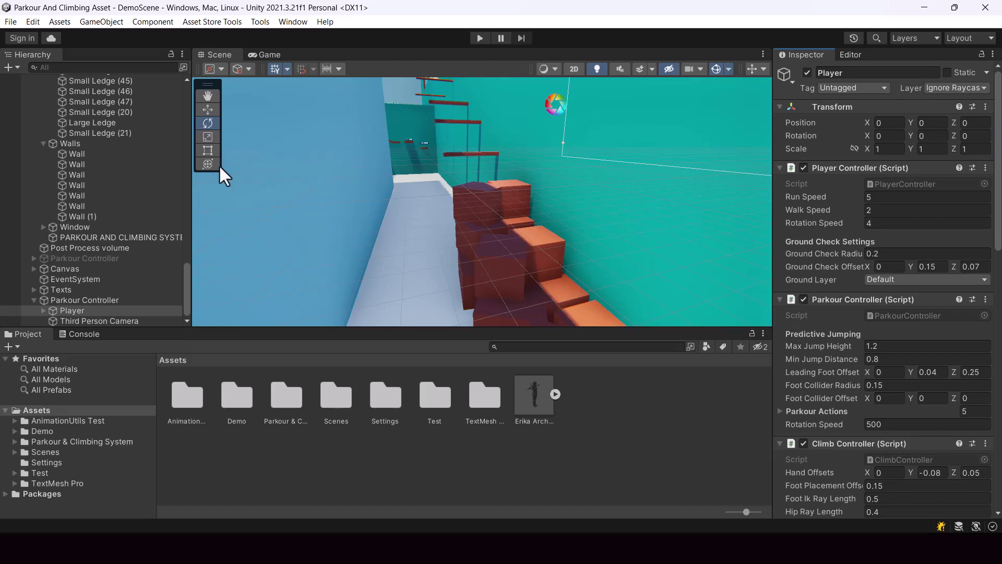
- From a top-down view, move the Parkour Controller to the corridor's left end at X 22.15, Y 0, Z -33.8
{"action": "right_click_drag", "start_coordinate": [493, 232], "coordinate": [722, 266]}
{"action": "right_click_drag", "start_coordinate": [522, 265], "coordinate": [532, 172]}
{"action": "right_click_drag", "start_coordinate": [711, 316], "coordinate": [375, 325]}
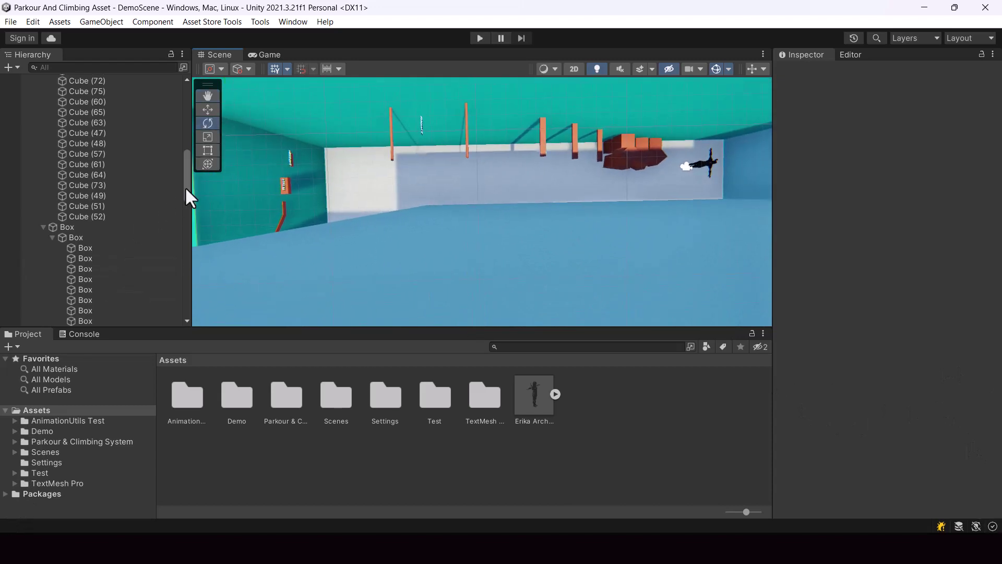
{"action": "left_click_drag", "start_coordinate": [186, 186], "coordinate": [192, 326]}
{"action": "left_click", "coordinate": [79, 300]}
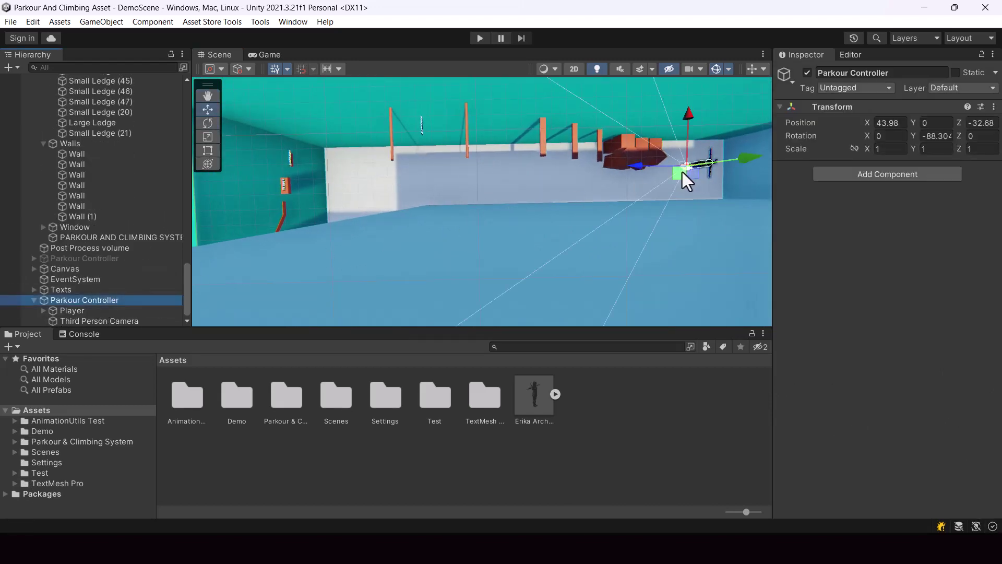
{"action": "left_click_drag", "start_coordinate": [681, 171], "coordinate": [356, 195]}
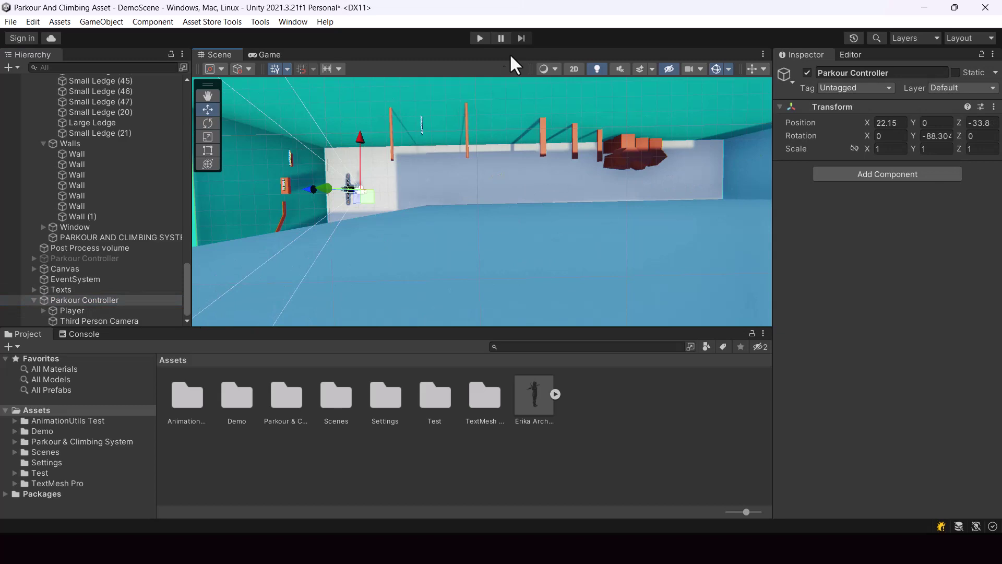
- Play-test from the new spawn, walking Erika Archer toward the back wall and back, then stop
{"action": "left_click", "coordinate": [479, 38]}
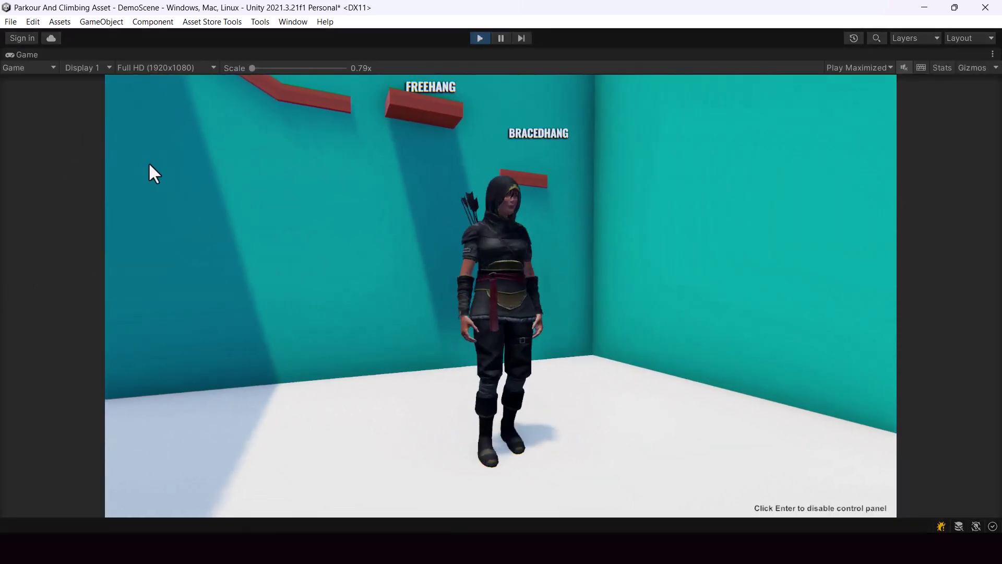
{"action": "key", "text": "w"}
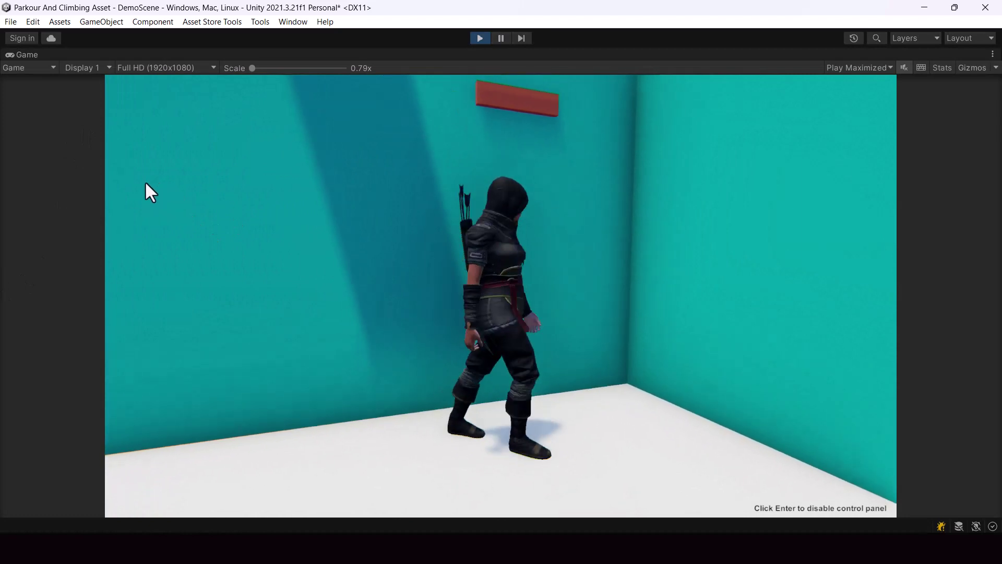
{"action": "key", "text": "s"}
{"action": "key", "text": "w"}
{"action": "key", "text": "s"}
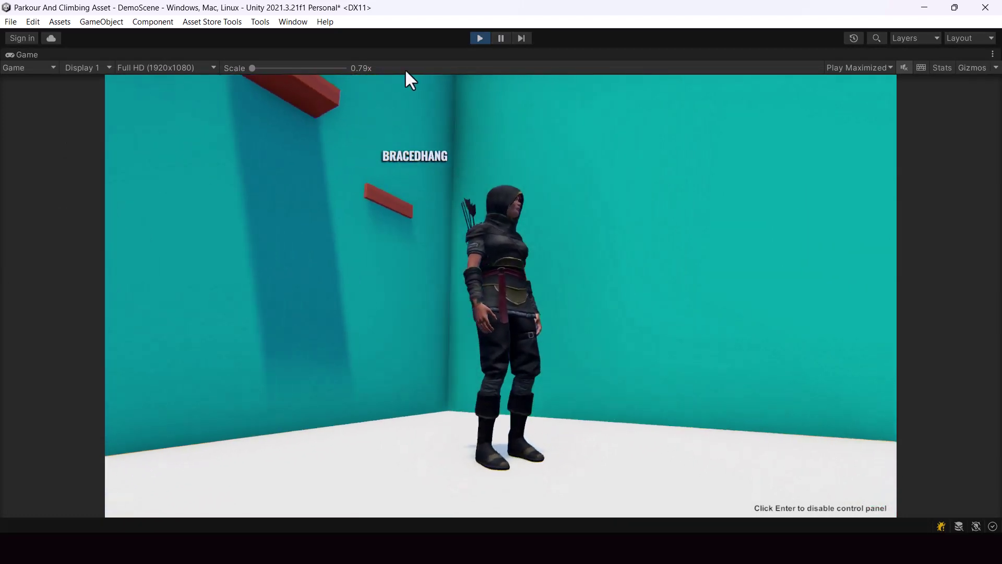
{"action": "left_click", "coordinate": [479, 38]}
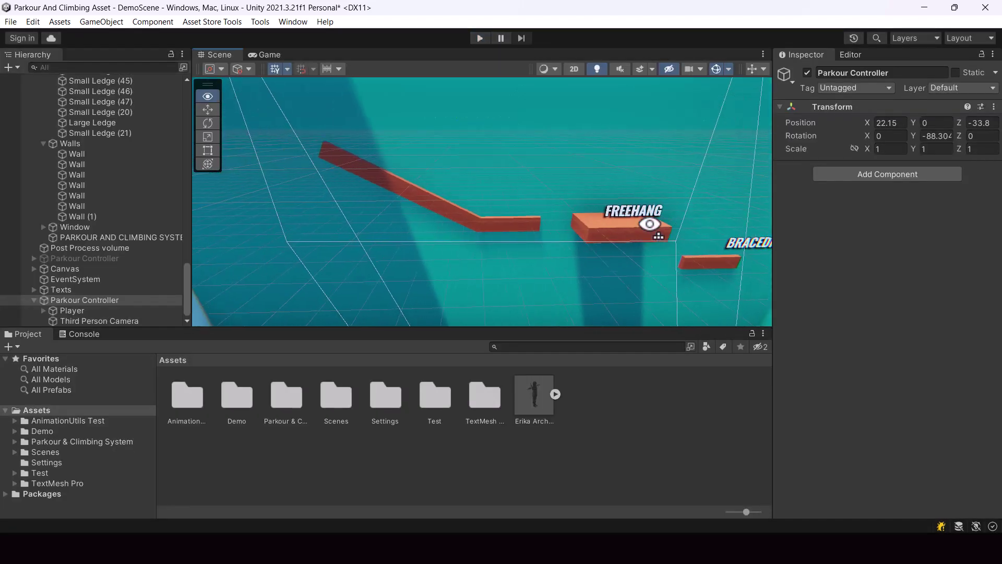
- Fly around the hang ledges and select the BRACEDHANG ledge, Small Ledge (17)
{"action": "key", "text": "s"}
{"action": "right_click_drag", "start_coordinate": [649, 225], "coordinate": [659, 234]}
{"action": "right_click_drag", "start_coordinate": [698, 266], "coordinate": [719, 288]}
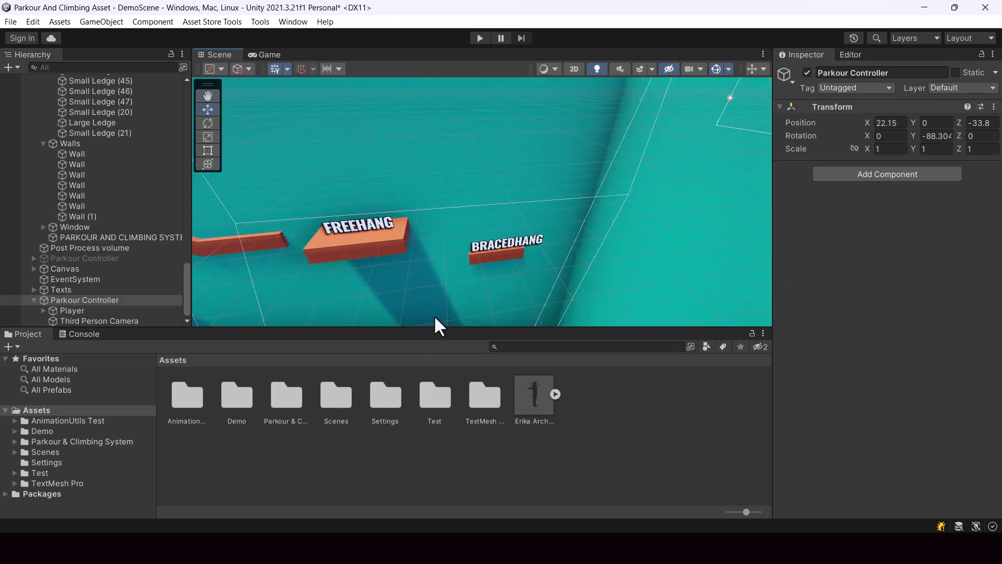
{"action": "left_click", "coordinate": [496, 264]}
- Show the Tools > Parkour & Climbing System list with ClimbPoint Editor, Create Character and Welcome Window
{"action": "right_click_drag", "start_coordinate": [616, 264], "coordinate": [706, 282]}
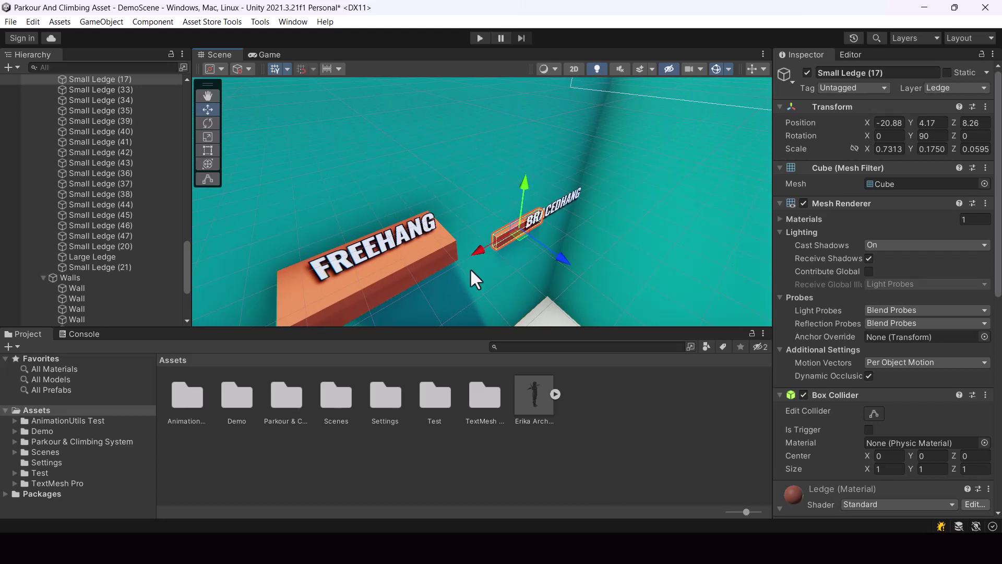
{"action": "left_click", "coordinate": [258, 21]}
{"action": "mouse_move", "coordinate": [374, 38]}
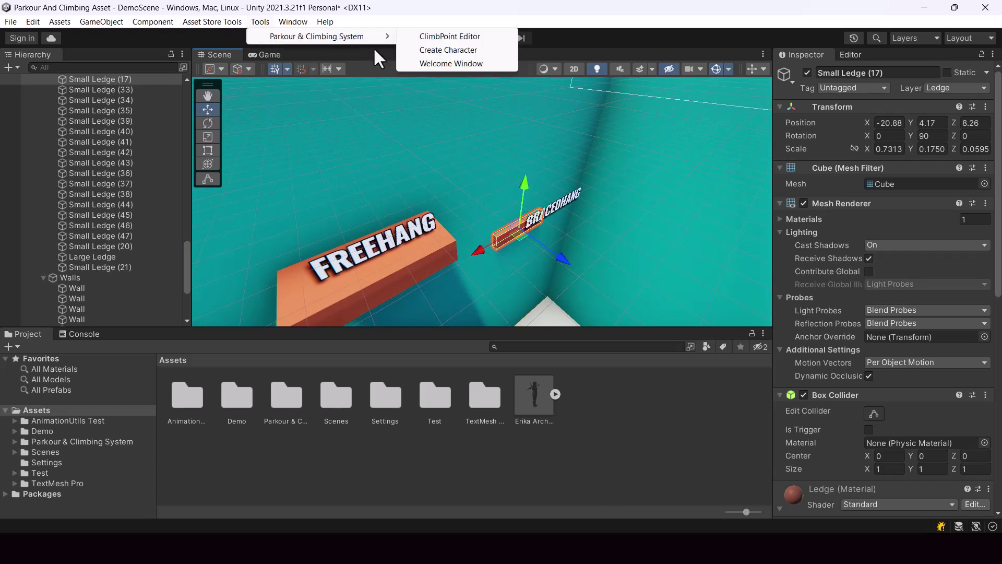
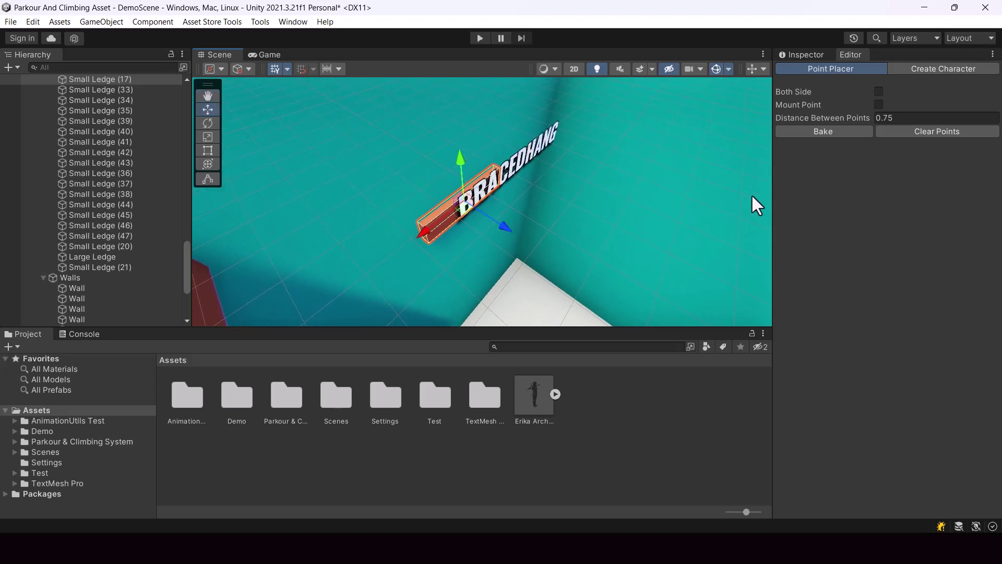
- Bake Small Ledge (17) to create Climb Point 1 at 0.75 spacing, then inspect it
{"action": "left_click", "coordinate": [824, 132]}
{"action": "left_click_drag", "start_coordinate": [569, 236], "coordinate": [622, 224], "text": "alt"}
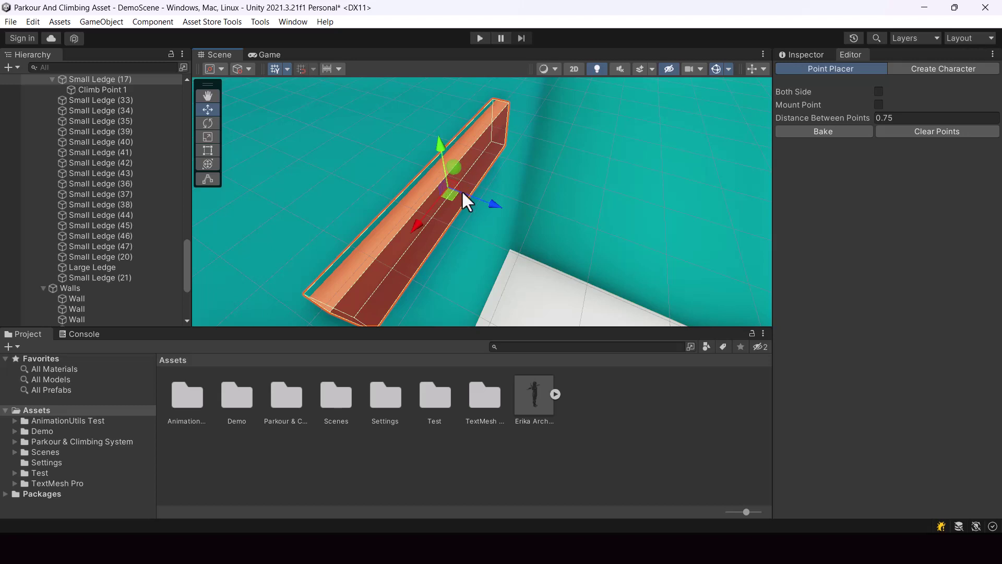
{"action": "mouse_move", "coordinate": [461, 190]}
{"action": "left_mouse_down", "text": "alt"}
{"action": "mouse_move", "coordinate": [481, 170]}
{"action": "mouse_move", "coordinate": [463, 179]}
{"action": "left_mouse_up", "text": "alt"}
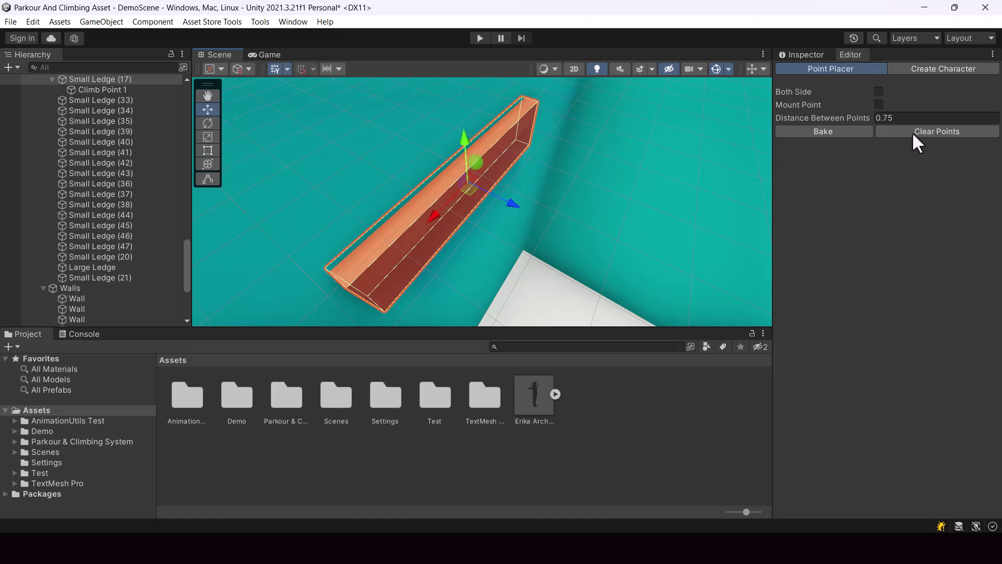
{"action": "left_click", "coordinate": [878, 91]}
{"action": "left_click", "coordinate": [819, 132]}
{"action": "left_click_drag", "start_coordinate": [734, 175], "coordinate": [491, 175], "text": "alt"}
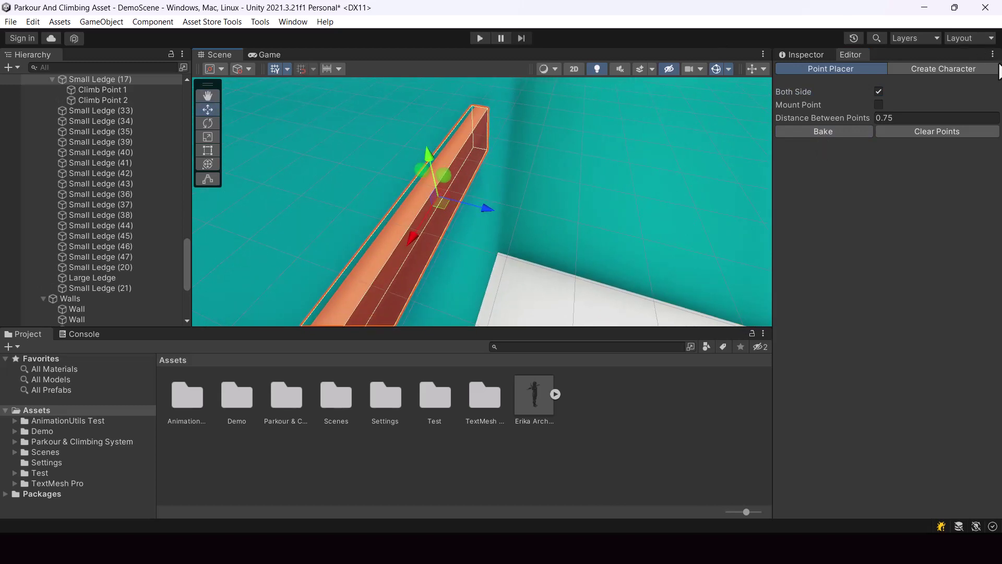
{"action": "left_click", "coordinate": [879, 91]}
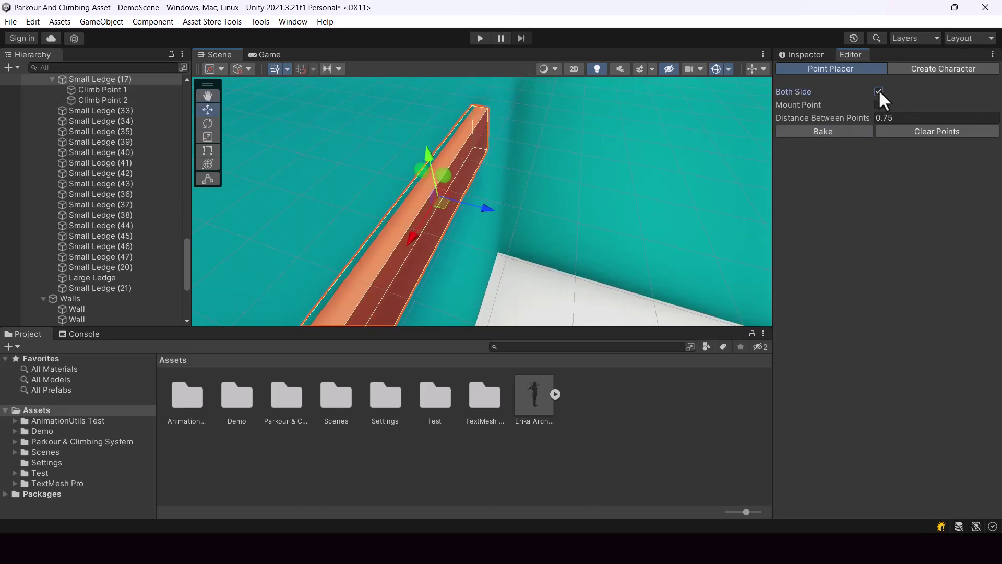
{"action": "left_click", "coordinate": [829, 131]}
{"action": "left_click_drag", "start_coordinate": [595, 223], "coordinate": [580, 218], "text": "alt"}
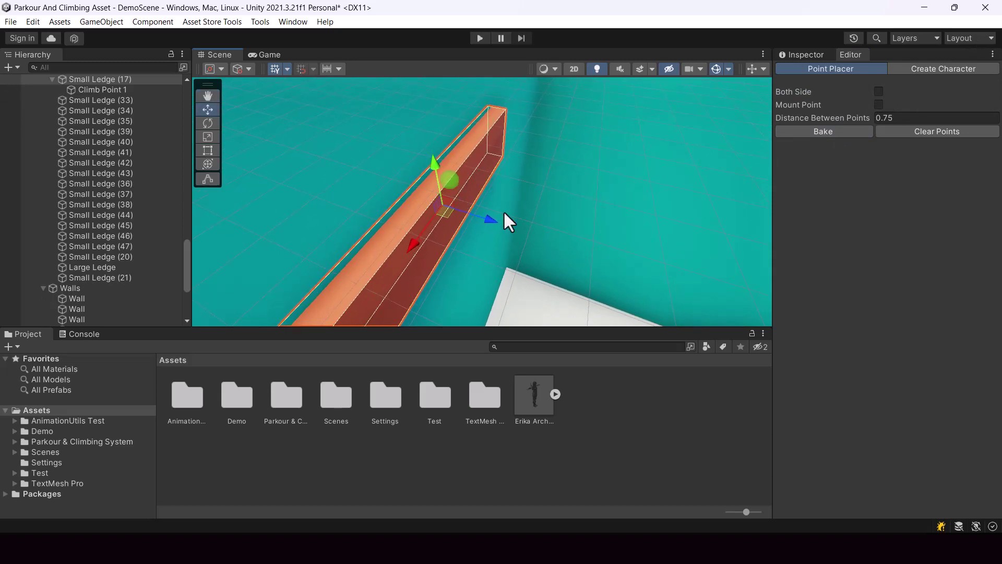
{"action": "left_click_drag", "start_coordinate": [504, 212], "coordinate": [526, 215], "text": "alt"}
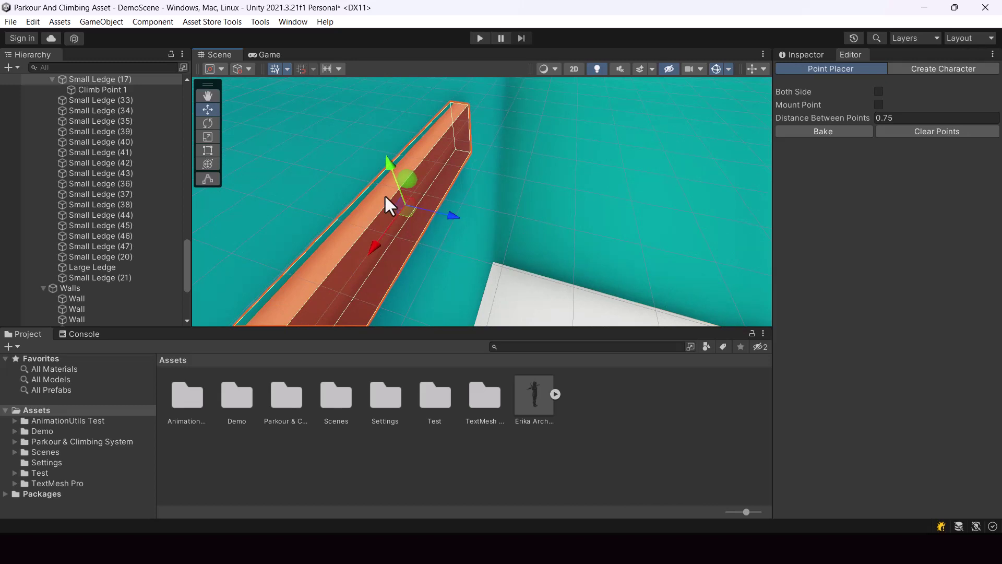
{"action": "left_click", "coordinate": [248, 68]}
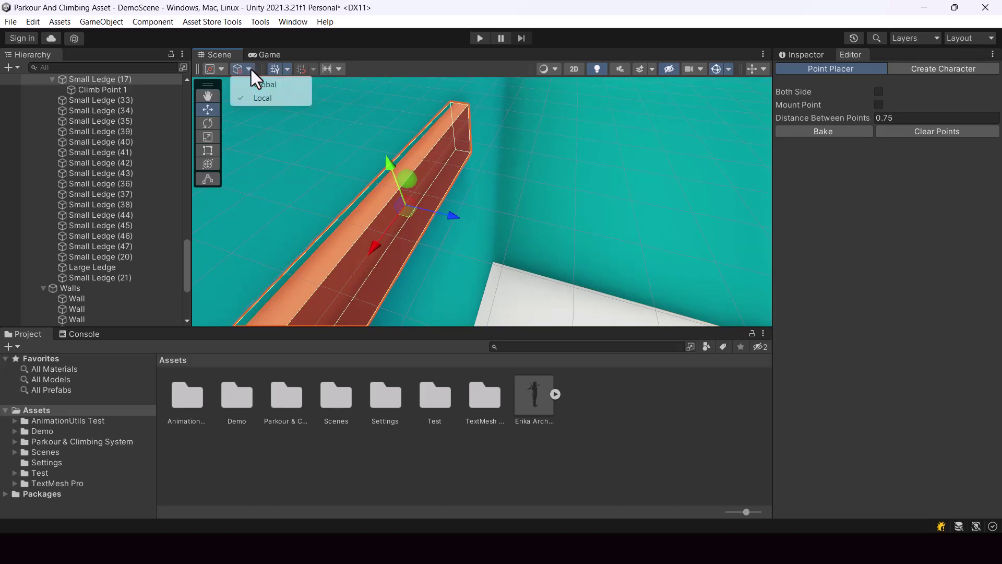
{"action": "left_click", "coordinate": [271, 99]}
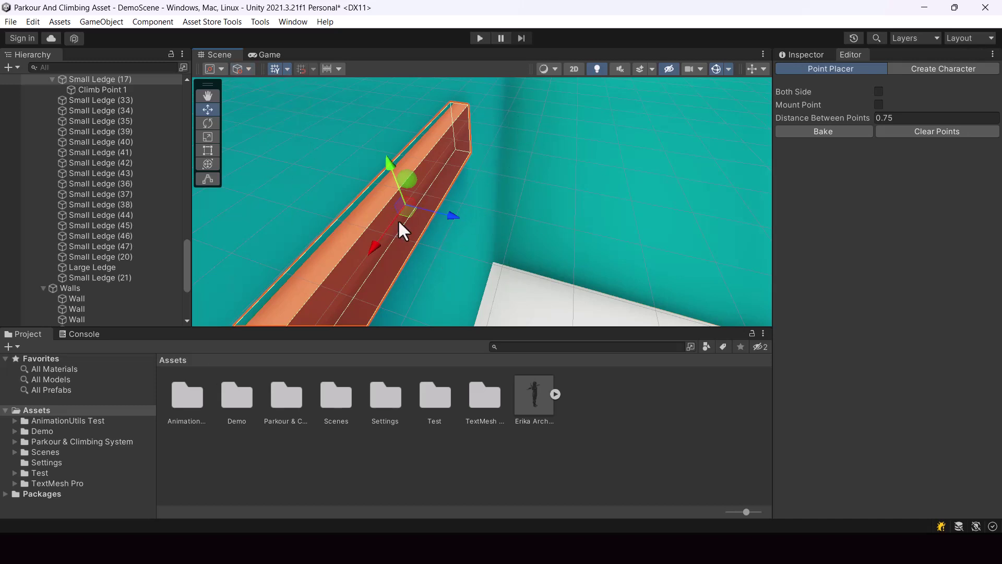
{"action": "right_click_drag", "start_coordinate": [500, 217], "coordinate": [533, 214]}
{"action": "key", "text": "a"}
{"action": "left_click_drag", "start_coordinate": [533, 214], "coordinate": [475, 226], "text": "alt"}
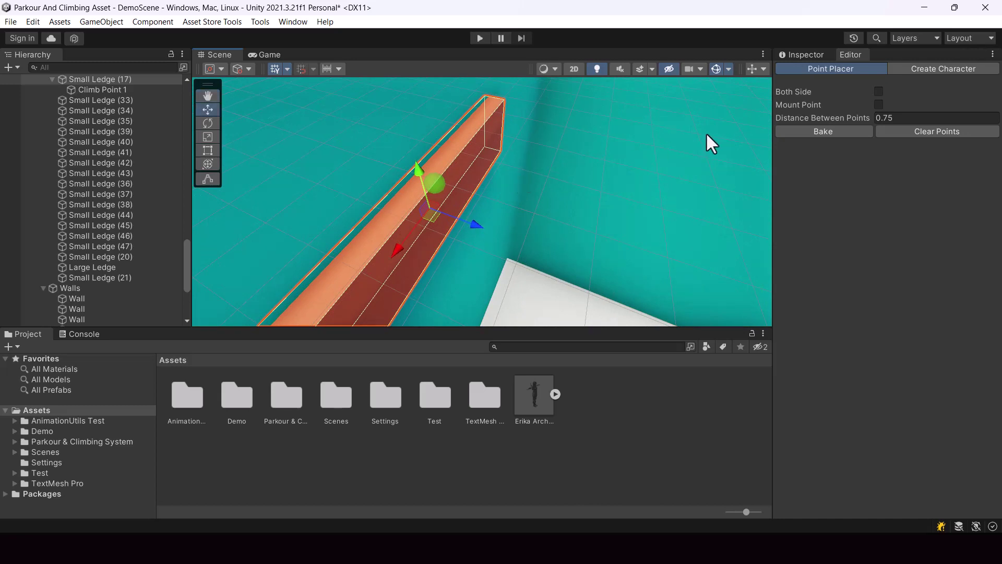
- Enable Both Side and rebake Small Ledge (17) to add Climb Point 2
{"action": "left_click", "coordinate": [881, 91]}
{"action": "left_click", "coordinate": [836, 131]}
{"action": "right_click_drag", "start_coordinate": [623, 221], "coordinate": [595, 144]}
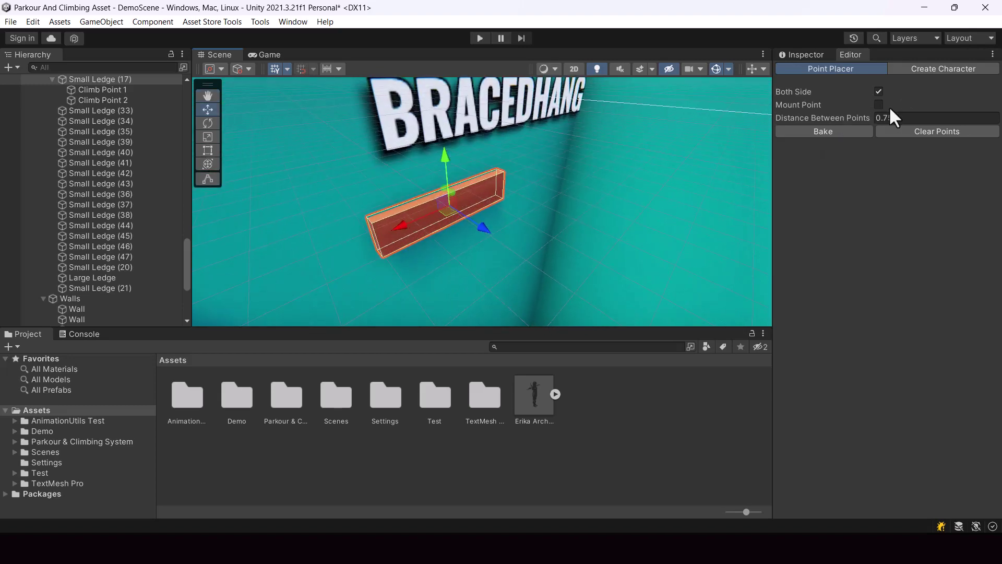
- Select the slanted Small Ledge (20) and bake climb points along it
{"action": "right_click_drag", "start_coordinate": [561, 253], "coordinate": [479, 207]}
{"action": "left_click", "coordinate": [479, 206]}
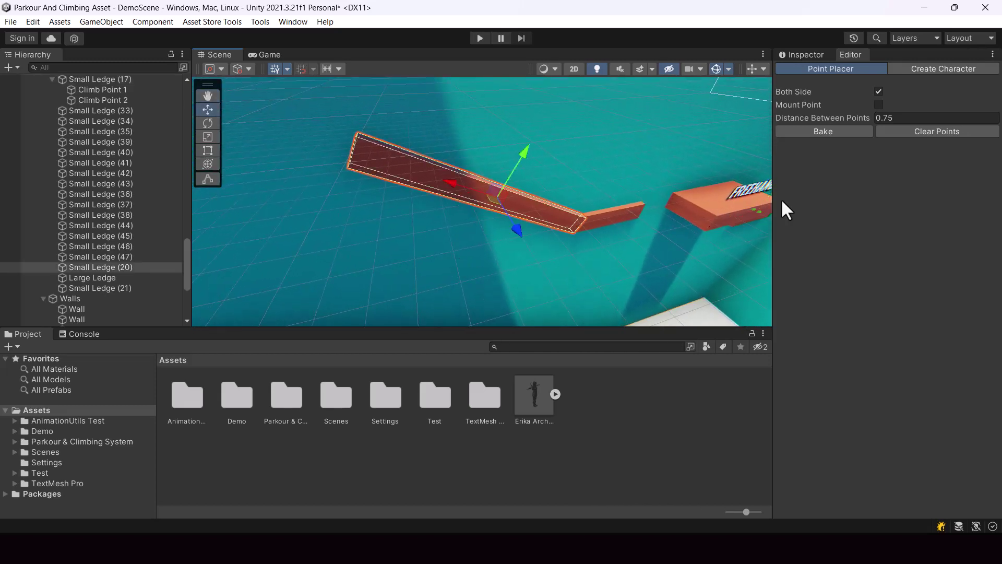
{"action": "left_click", "coordinate": [825, 130]}
{"action": "right_click_drag", "start_coordinate": [663, 231], "coordinate": [577, 216]}
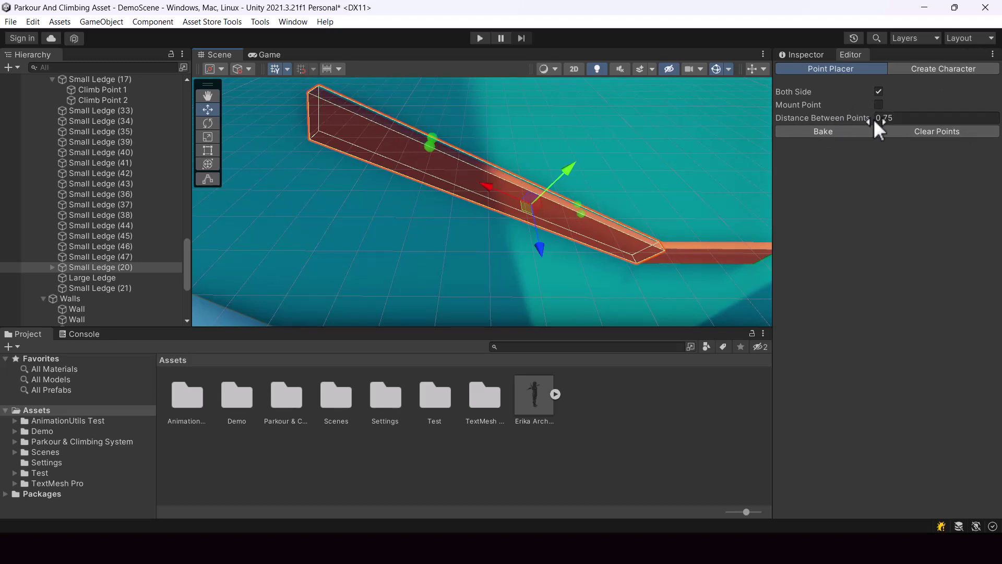
- Rebake the slanted ledge at 0.5 Distance Between Points, then back at 0.75
{"action": "double_click", "coordinate": [906, 119]}
{"action": "type", "text": "5"}
{"action": "left_click", "coordinate": [838, 133]}
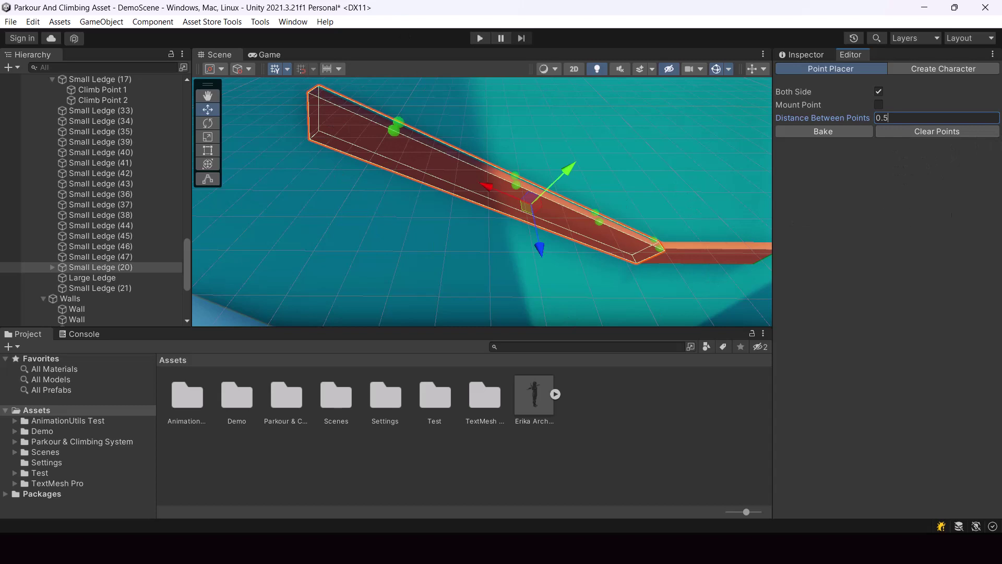
{"action": "key", "text": "BackSpace"}
{"action": "type", "text": "75"}
{"action": "left_click", "coordinate": [817, 133]}
- Save the scene with Ctrl+S and pull the view back from the ledge
{"action": "key", "text": "ctrl+s"}
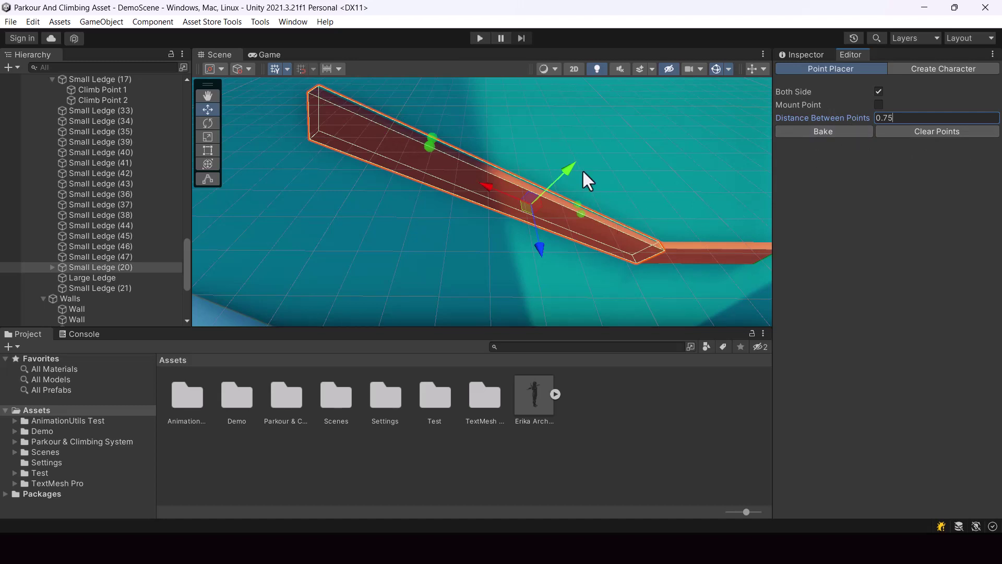
{"action": "right_click_drag", "start_coordinate": [576, 186], "coordinate": [570, 156]}
{"action": "key", "text": "s"}
- Multi-select the BRACEDHANG, FREEHANG, Small Ledge (21) and top ledges
{"action": "left_click", "coordinate": [651, 253]}
{"action": "left_click", "coordinate": [594, 236], "text": "shift"}
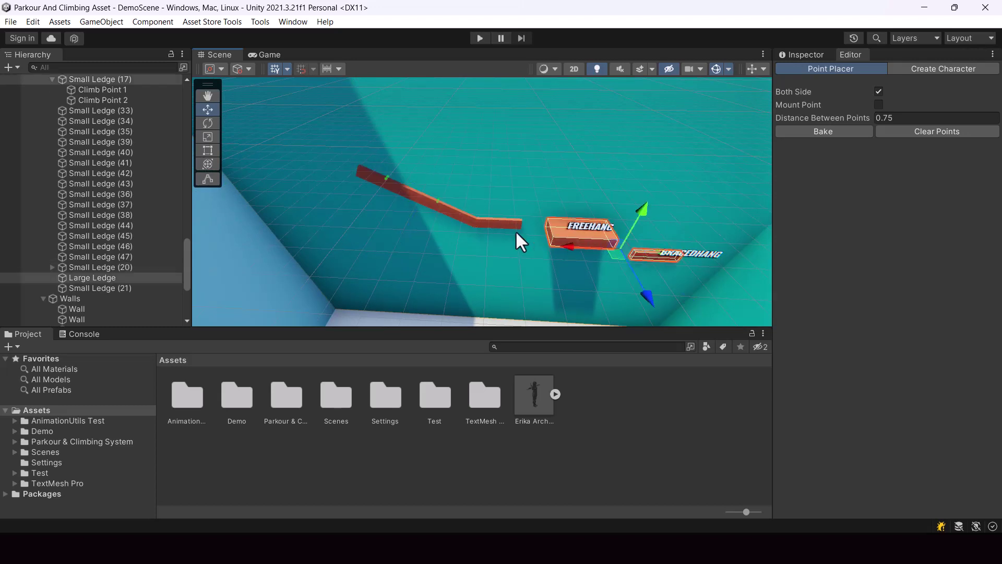
{"action": "left_click", "coordinate": [504, 225], "text": "shift"}
{"action": "right_click_drag", "start_coordinate": [575, 176], "coordinate": [571, 147]}
{"action": "left_click", "coordinate": [377, 130], "text": "shift"}
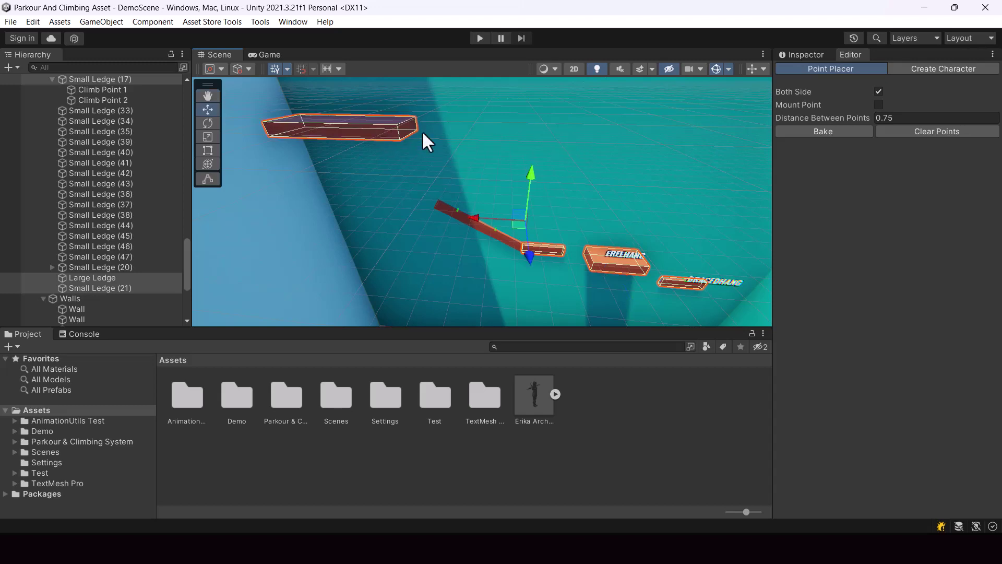
{"action": "right_click_drag", "start_coordinate": [422, 130], "coordinate": [471, 101]}
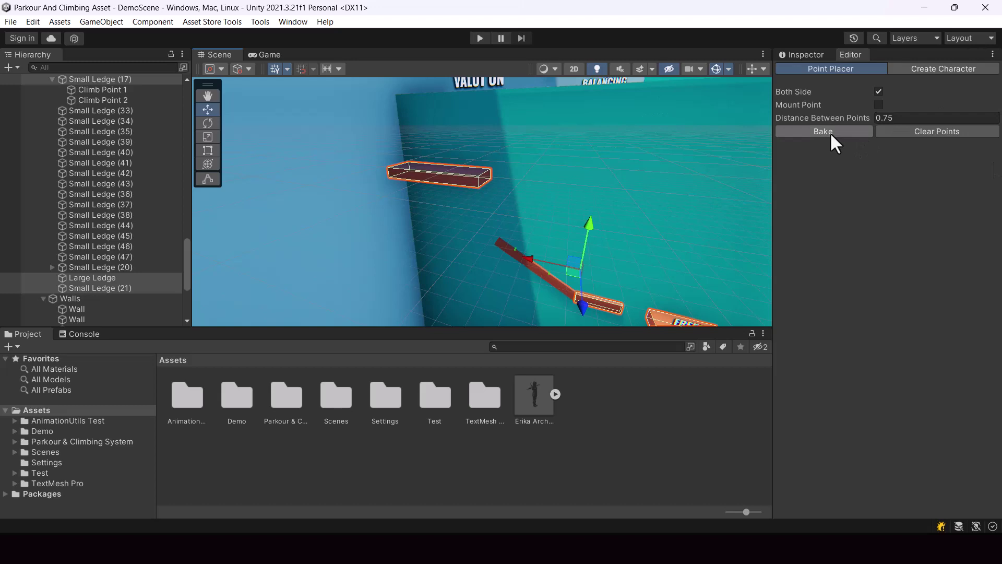
- Uncheck Both Side and bake one-sided climb points on all selected ledges
{"action": "left_click", "coordinate": [878, 92]}
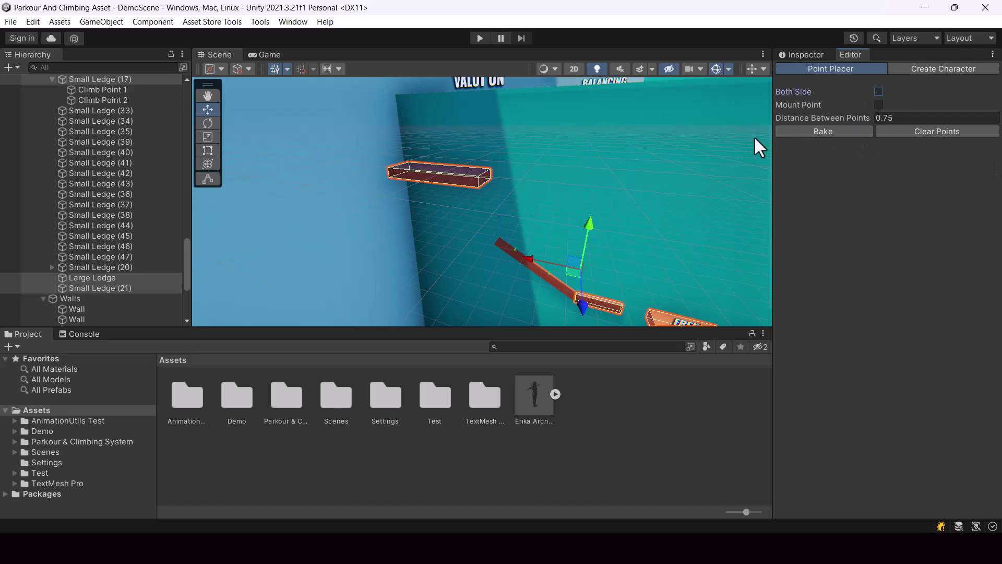
{"action": "right_click_drag", "start_coordinate": [667, 143], "coordinate": [674, 136]}
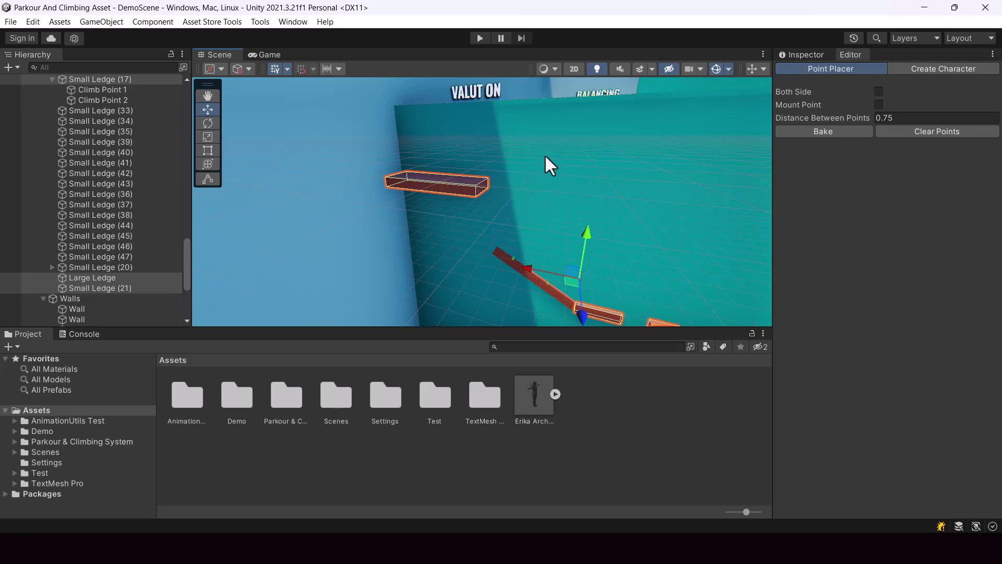
{"action": "left_click", "coordinate": [832, 133]}
{"action": "right_click_drag", "start_coordinate": [666, 209], "coordinate": [598, 215]}
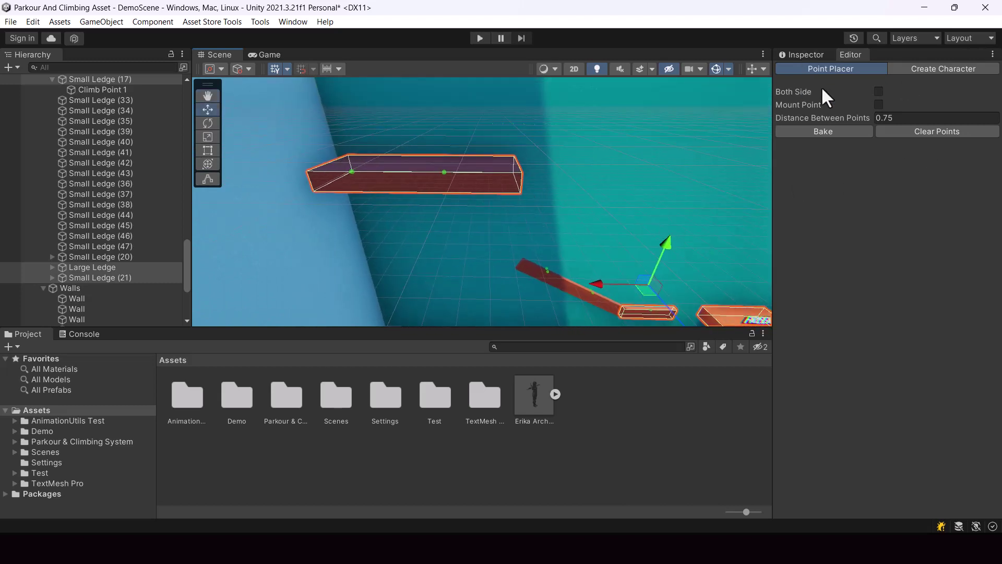
- Select only the top ledge and check Mount Point in Point Placer
{"action": "mouse_move", "coordinate": [802, 106]}
{"action": "right_click_drag", "start_coordinate": [493, 164], "coordinate": [527, 192]}
{"action": "left_click", "coordinate": [467, 150]}
{"action": "right_click_drag", "start_coordinate": [467, 150], "coordinate": [590, 214]}
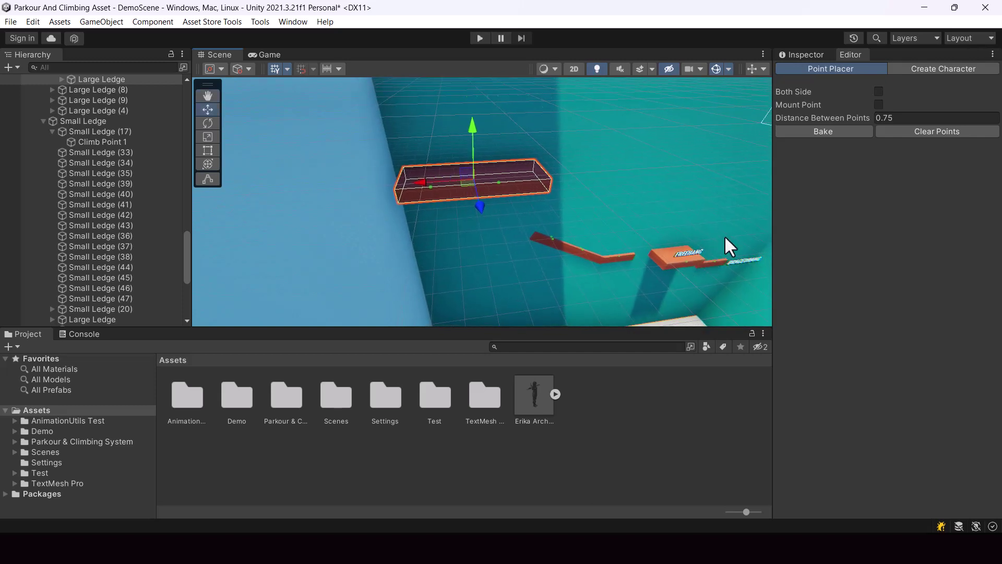
{"action": "left_click", "coordinate": [878, 104]}
- Select the slanted Small Ledge (20) and look down over the ledges and character
{"action": "right_click_drag", "start_coordinate": [692, 244], "coordinate": [841, 262]}
{"action": "key", "text": "w"}
{"action": "left_click", "coordinate": [483, 215]}
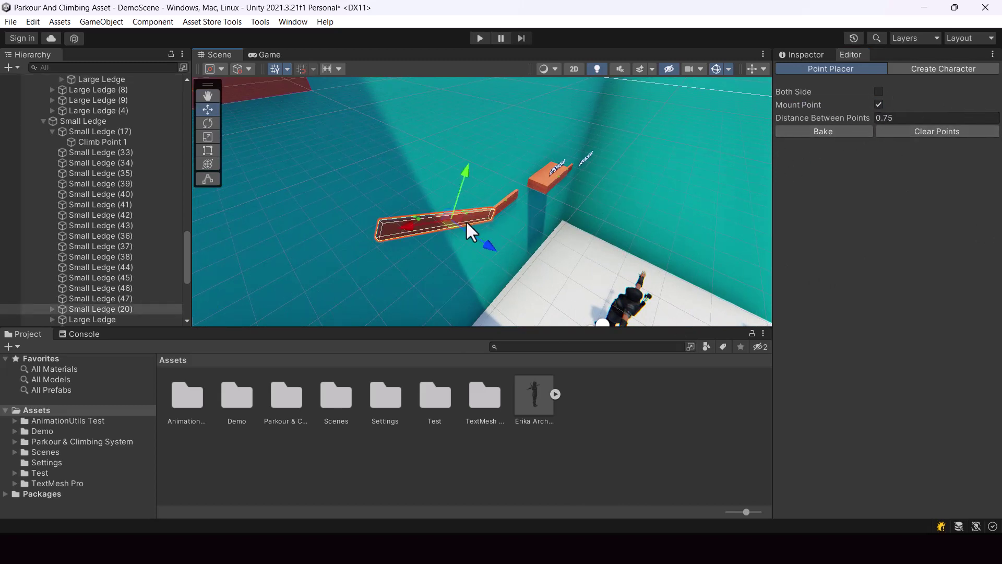
{"action": "right_click_drag", "start_coordinate": [506, 204], "coordinate": [653, 219]}
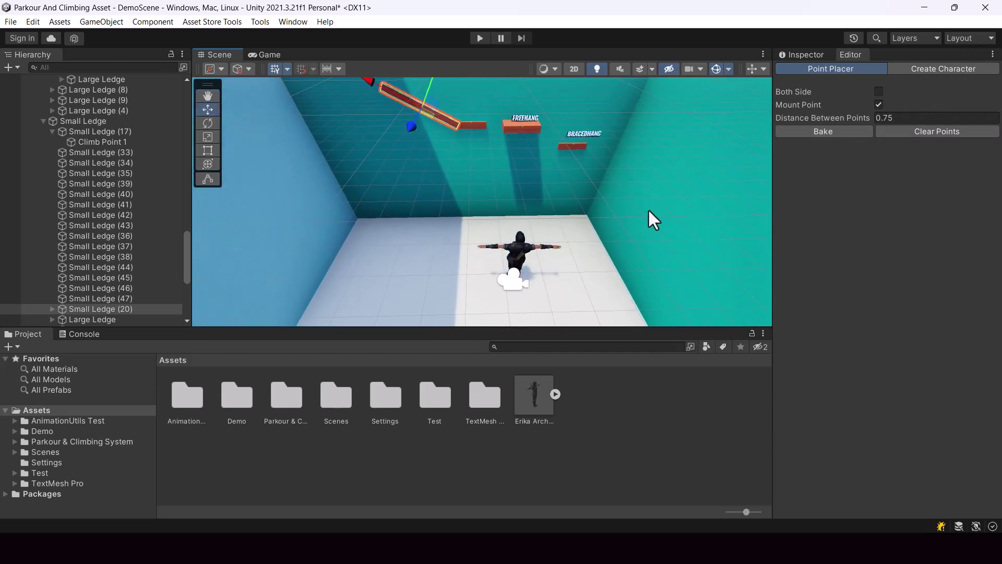
- Enter Play mode and climb: brace-hang, leap to FREEHANG, shimmy the slanted ledge, climb up
{"action": "left_click", "coordinate": [479, 38]}
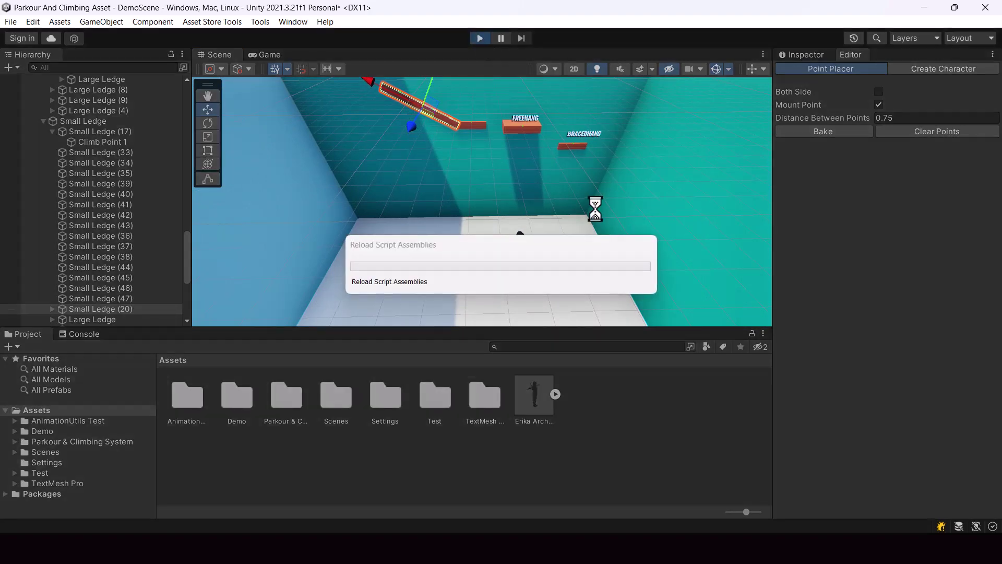
{"action": "key", "text": "w"}
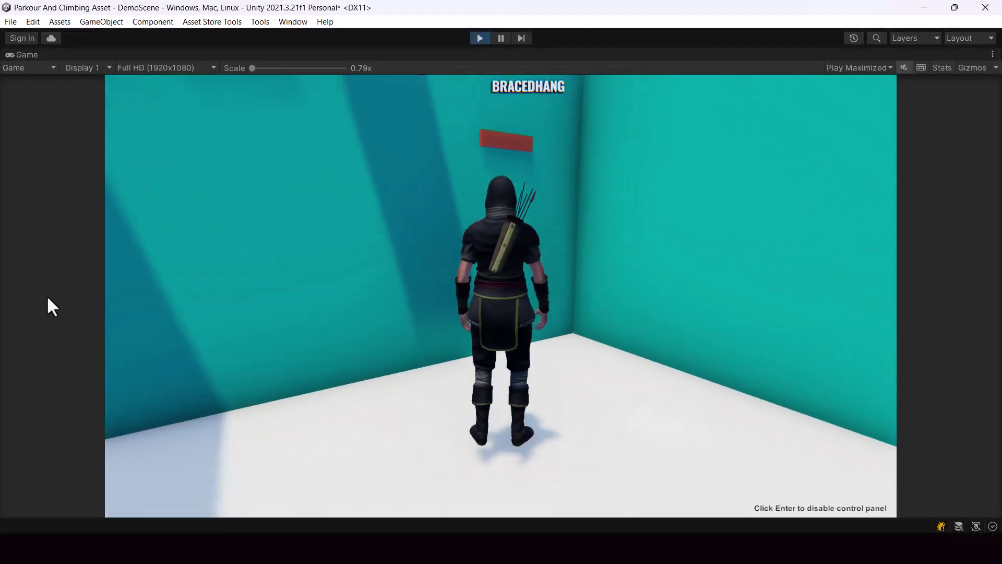
{"action": "key", "text": "space"}
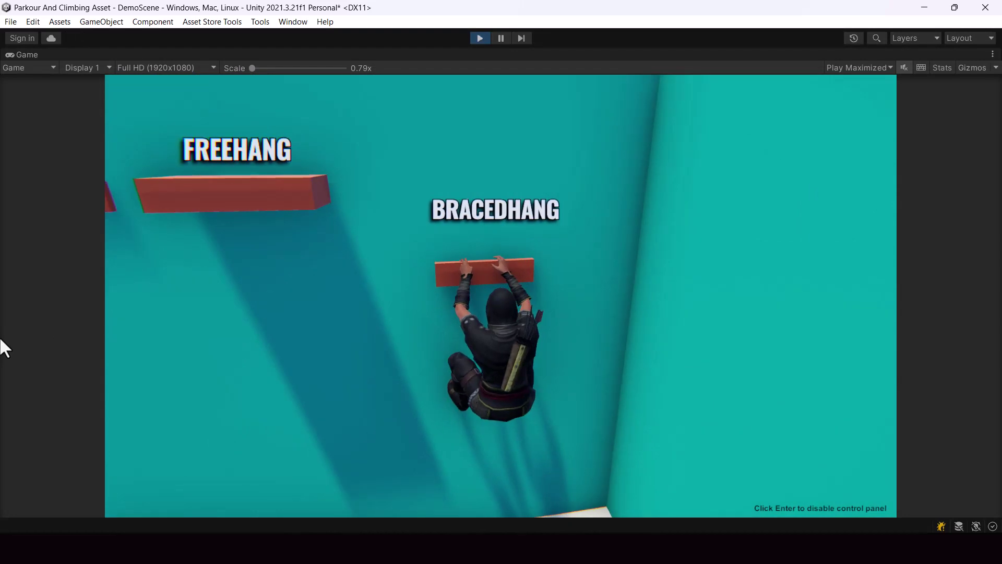
{"action": "key", "text": "a"}
{"action": "key", "text": "space"}
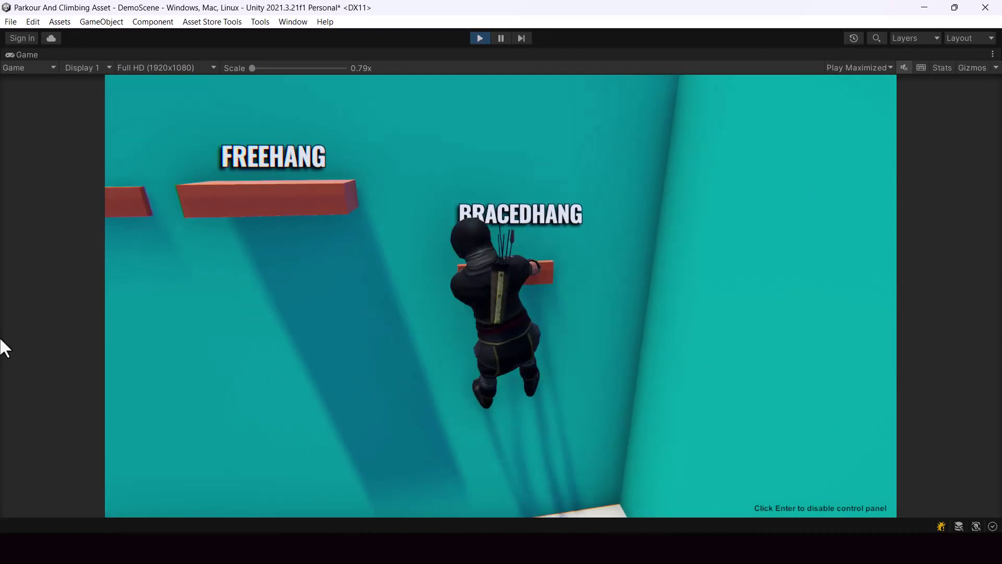
{"action": "key", "text": "space"}
{"action": "key", "text": "a"}
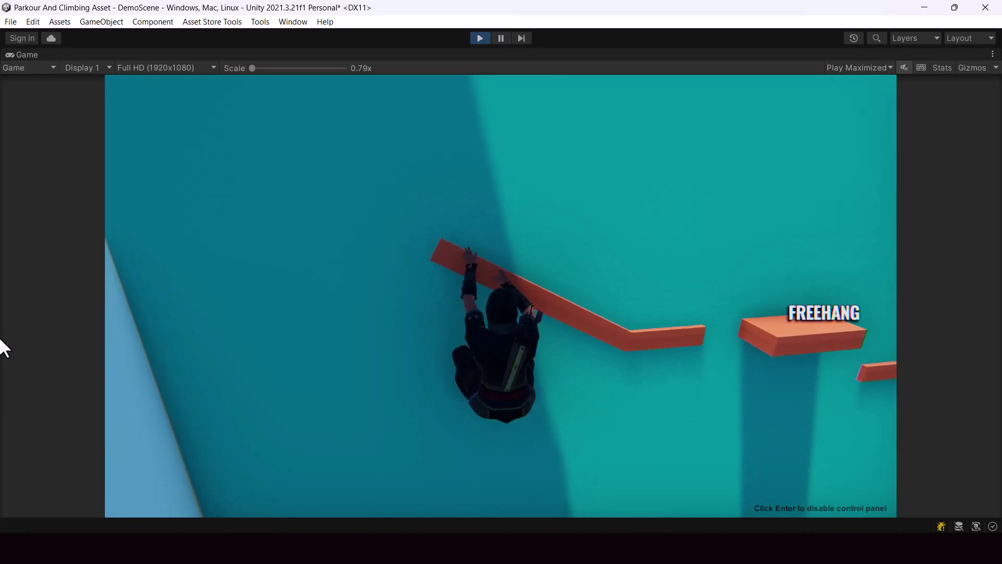
{"action": "key", "text": "w"}
{"action": "key", "text": "space"}
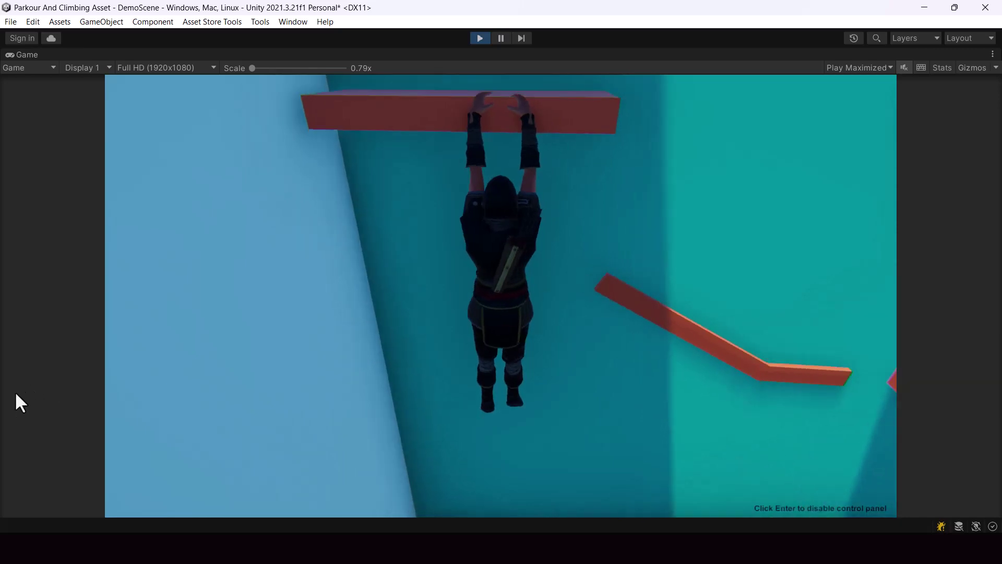
{"action": "key", "text": "space"}
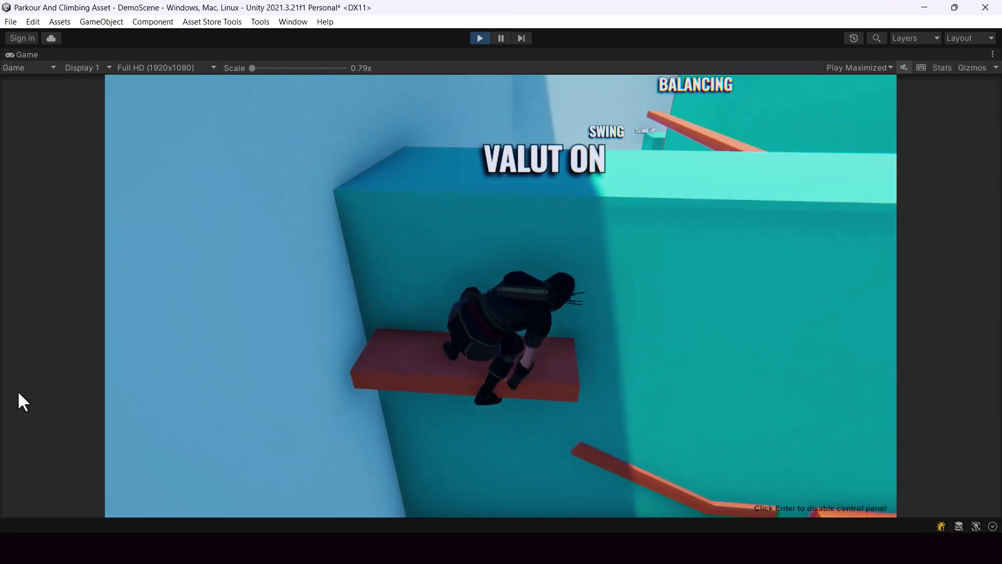
- Vault onto the platform, walk onto the balance beam, then turn and walk back
{"action": "key", "text": "space"}
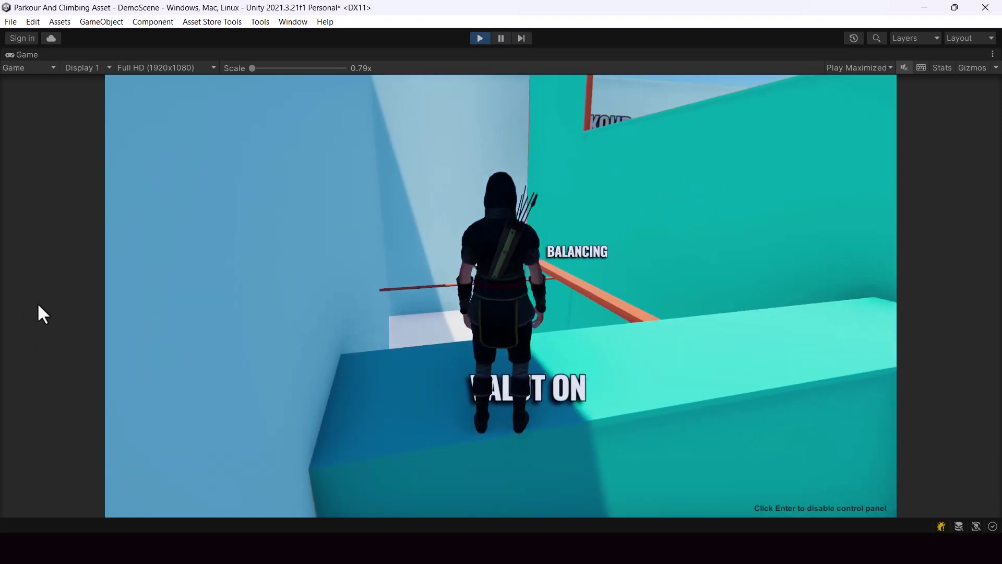
{"action": "key", "text": "w"}
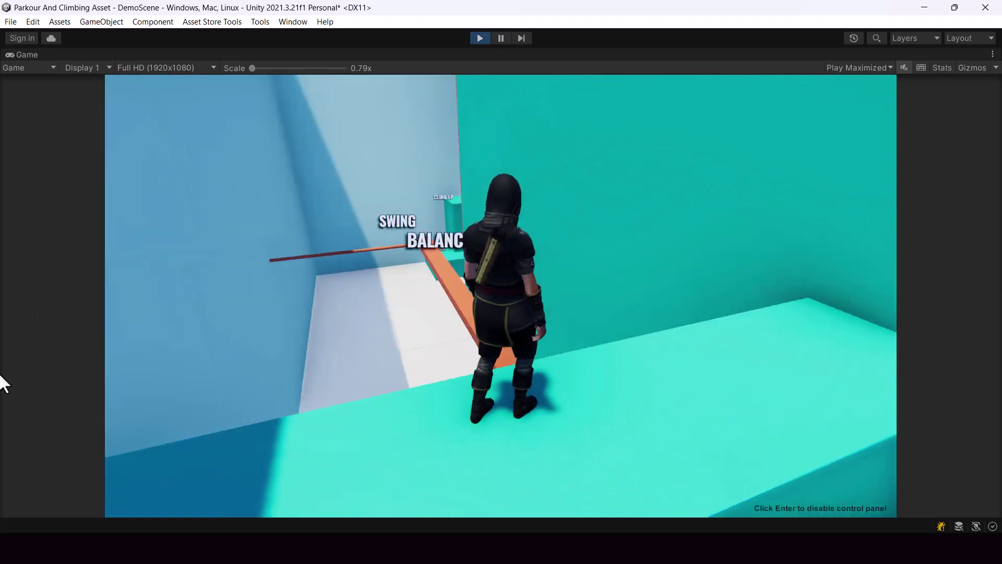
{"action": "key", "text": "w"}
{"action": "key", "text": "w"}
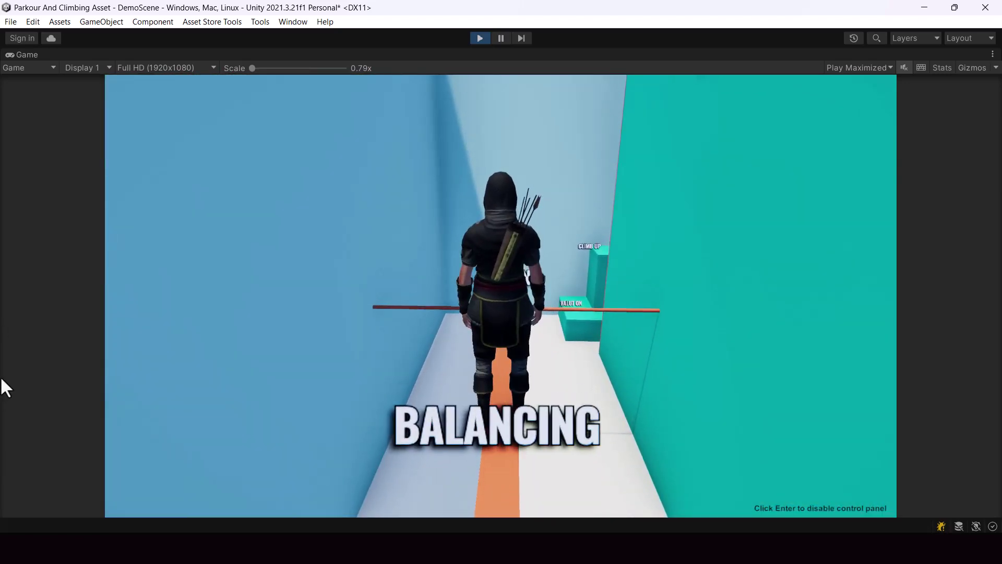
{"action": "key", "text": "s"}
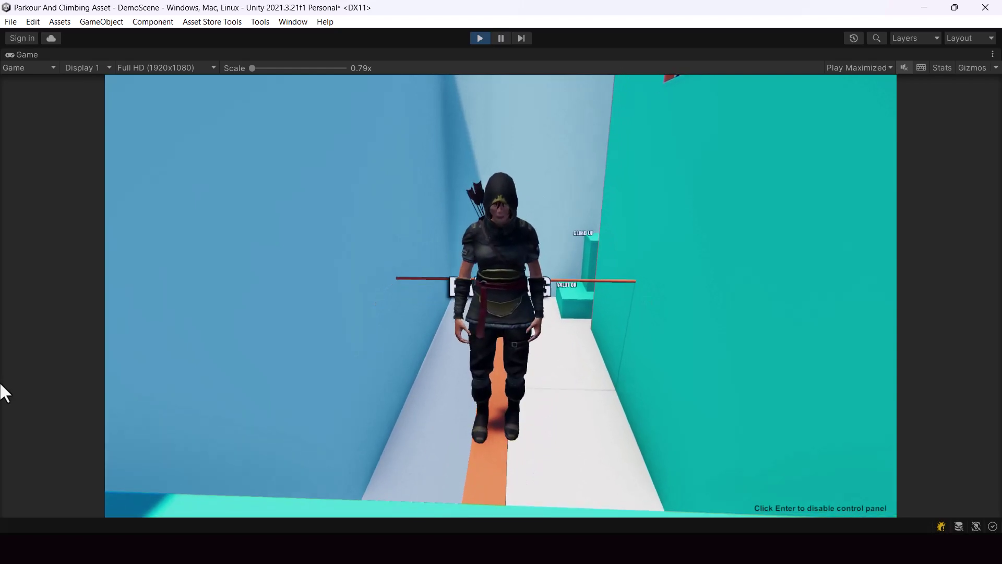
{"action": "key", "text": "s"}
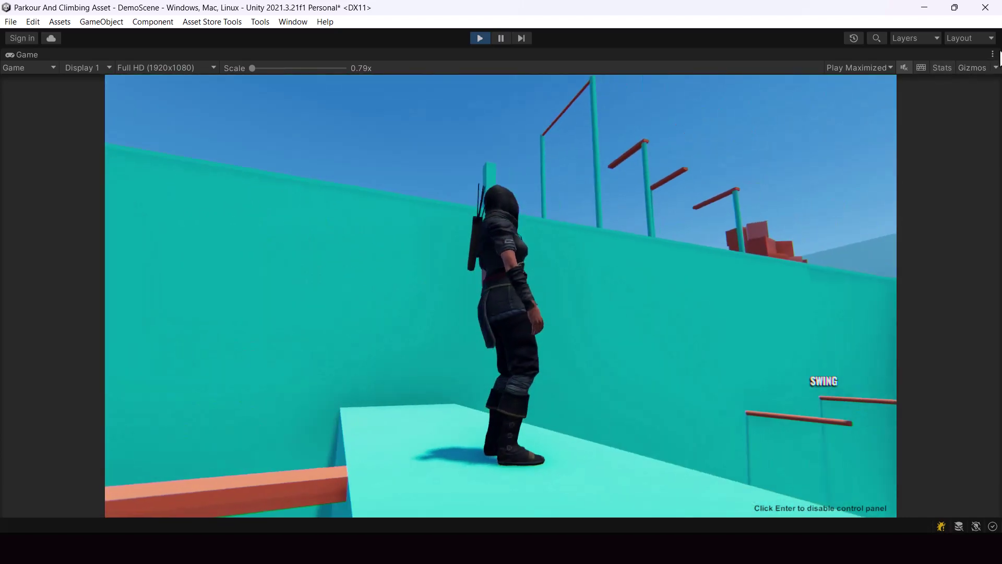
- Restore the editor layout from the maximized game and view the orange beam in Scene
{"action": "left_click", "coordinate": [992, 54]}
{"action": "left_click", "coordinate": [870, 99]}
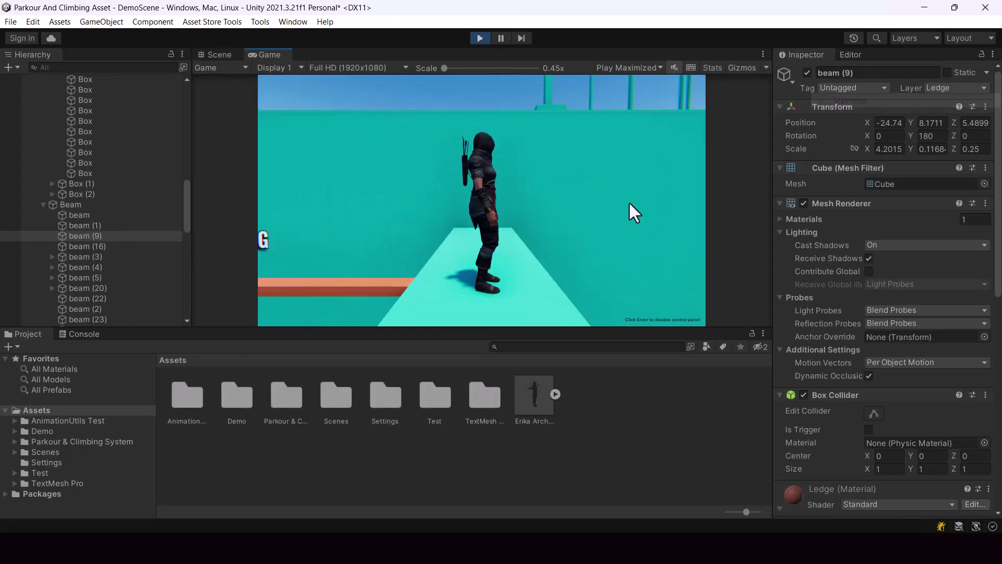
{"action": "left_click", "coordinate": [213, 54]}
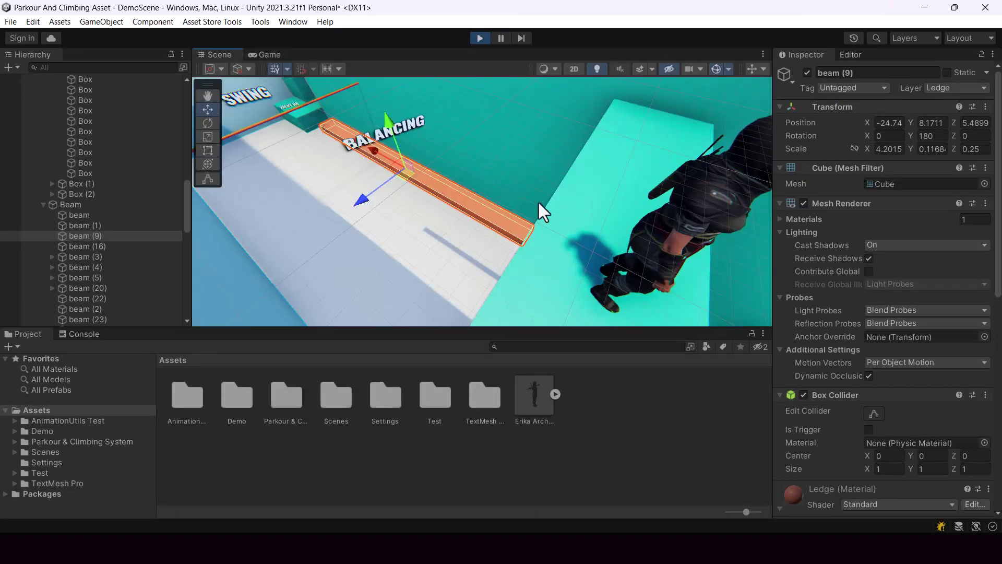
{"action": "right_click_drag", "start_coordinate": [539, 203], "coordinate": [546, 190]}
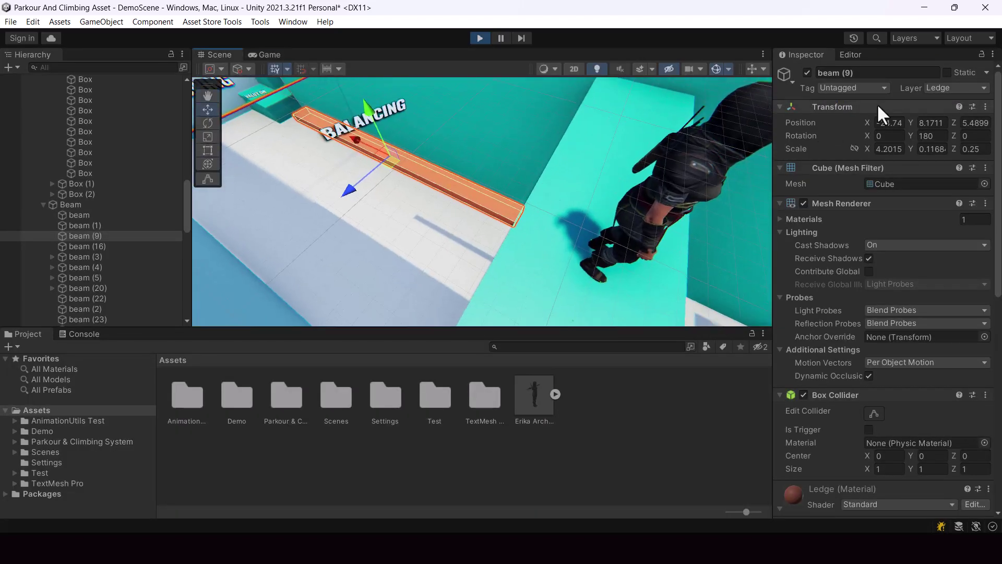
- Tag beam (9) as NarrowBeam and return to the maximized Game view
{"action": "left_click", "coordinate": [437, 179]}
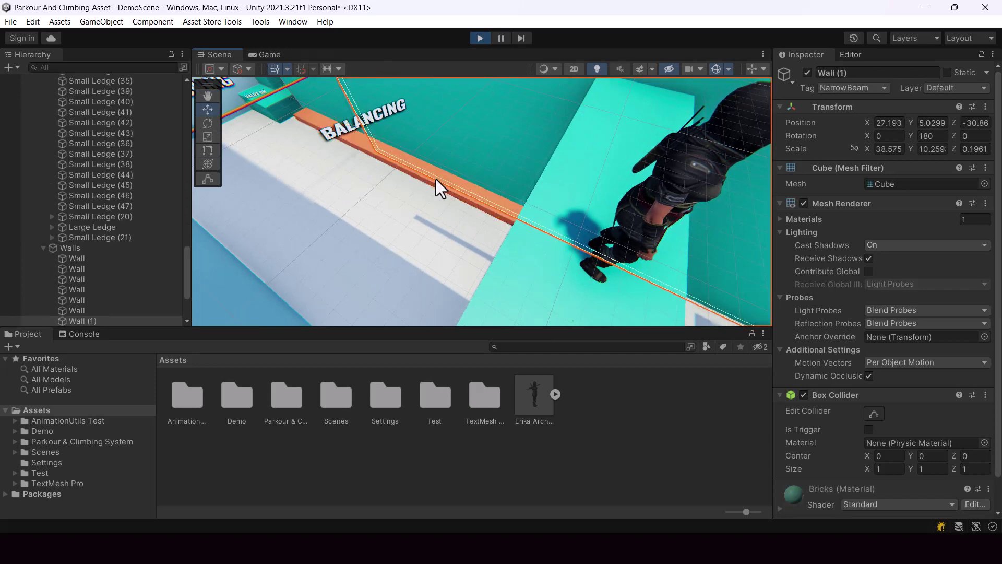
{"action": "left_click", "coordinate": [351, 142]}
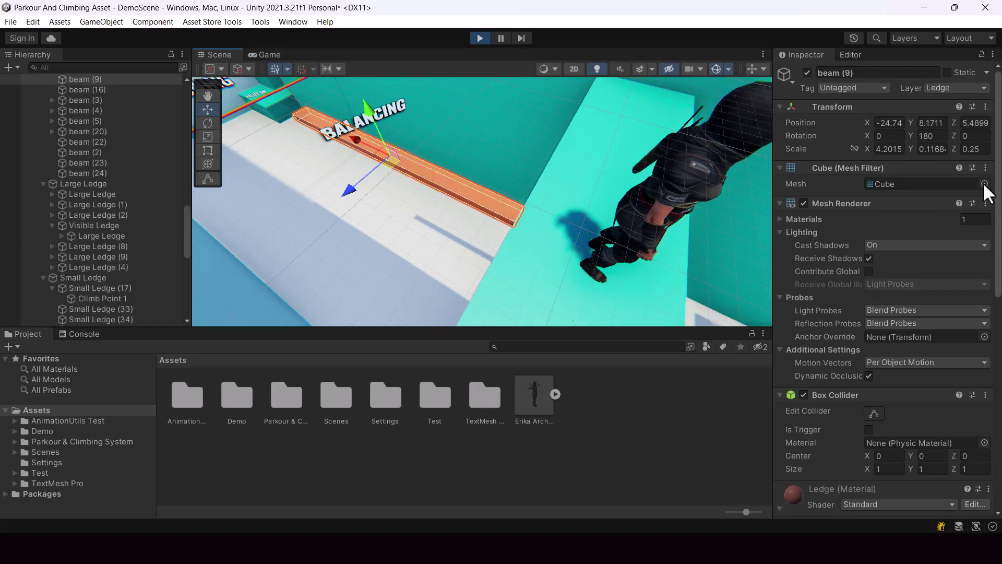
{"action": "left_click", "coordinate": [852, 87]}
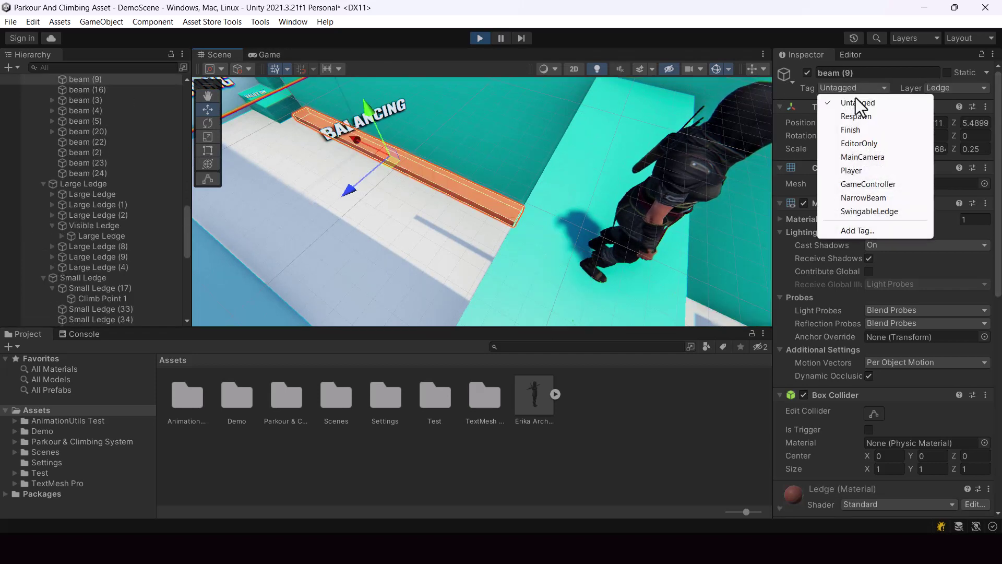
{"action": "left_click", "coordinate": [864, 197]}
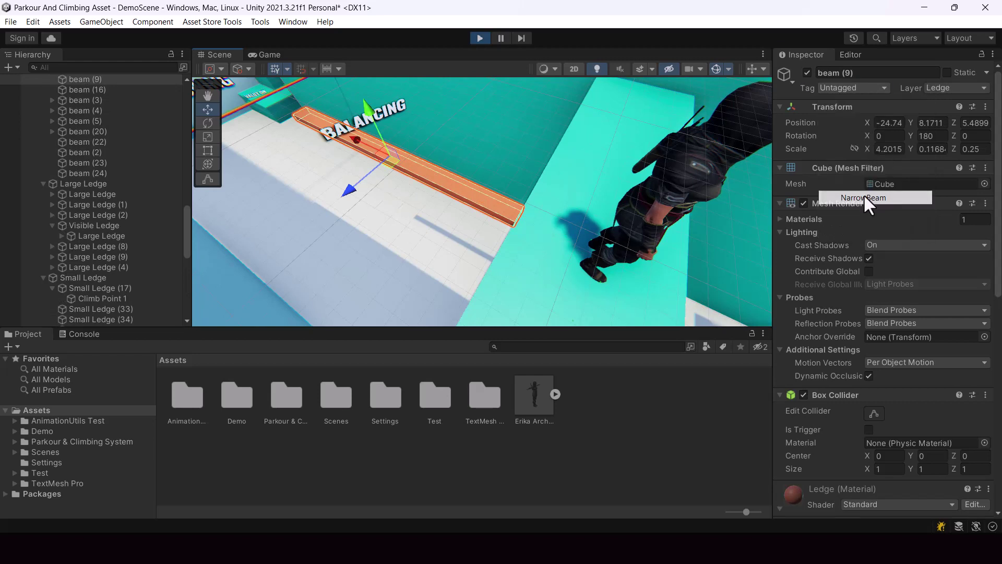
{"action": "left_click", "coordinate": [281, 53]}
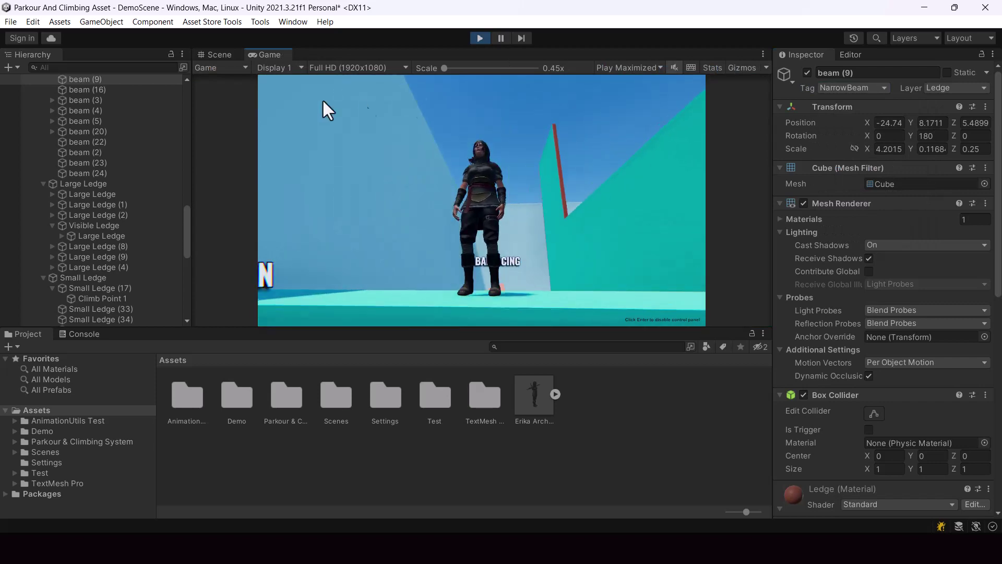
{"action": "double_click", "coordinate": [273, 53]}
- Walk the character along the NarrowBeam beam toward the teal blocks in a crouched balance
{"action": "key", "text": "w"}
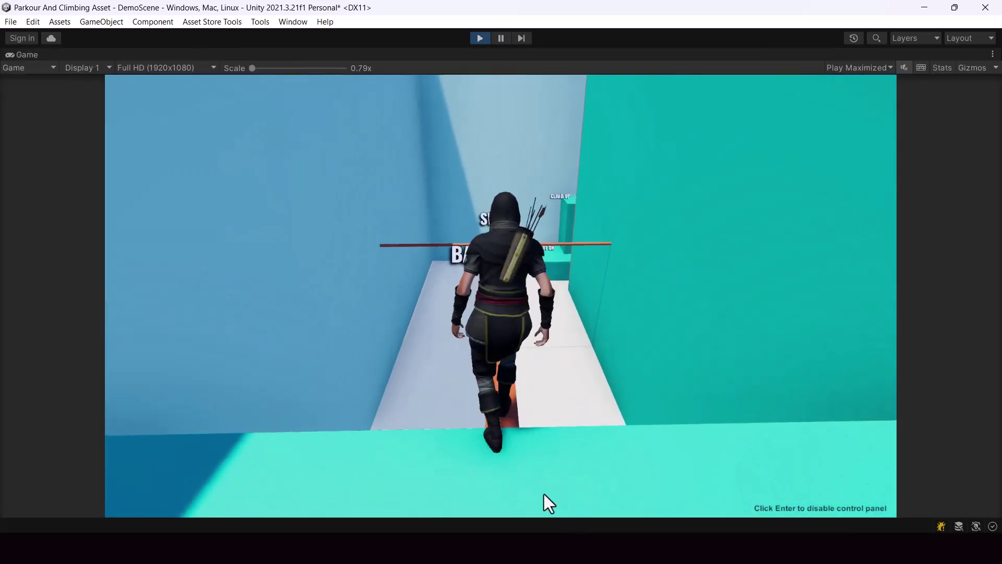
{"action": "key", "text": "w"}
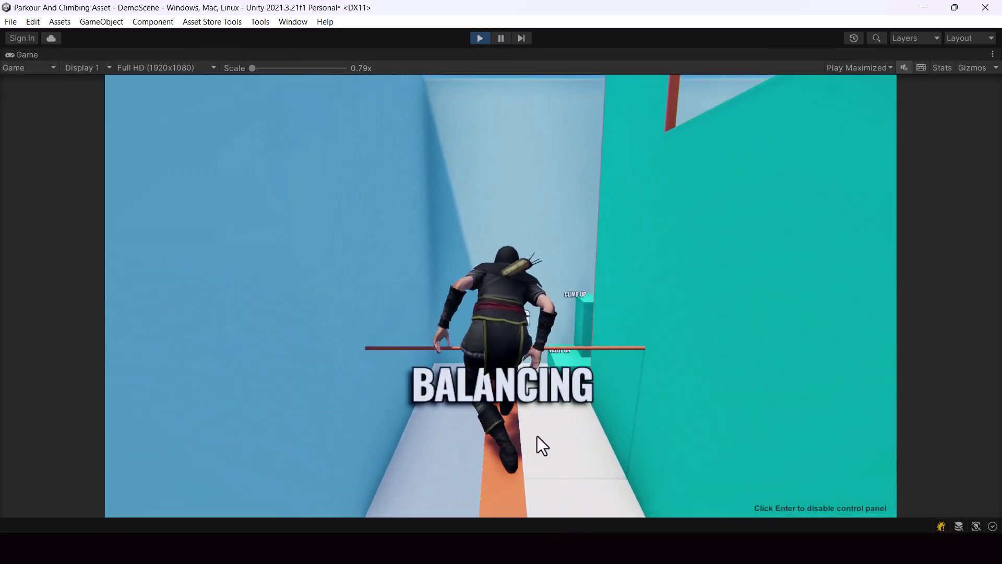
{"action": "key", "text": "w"}
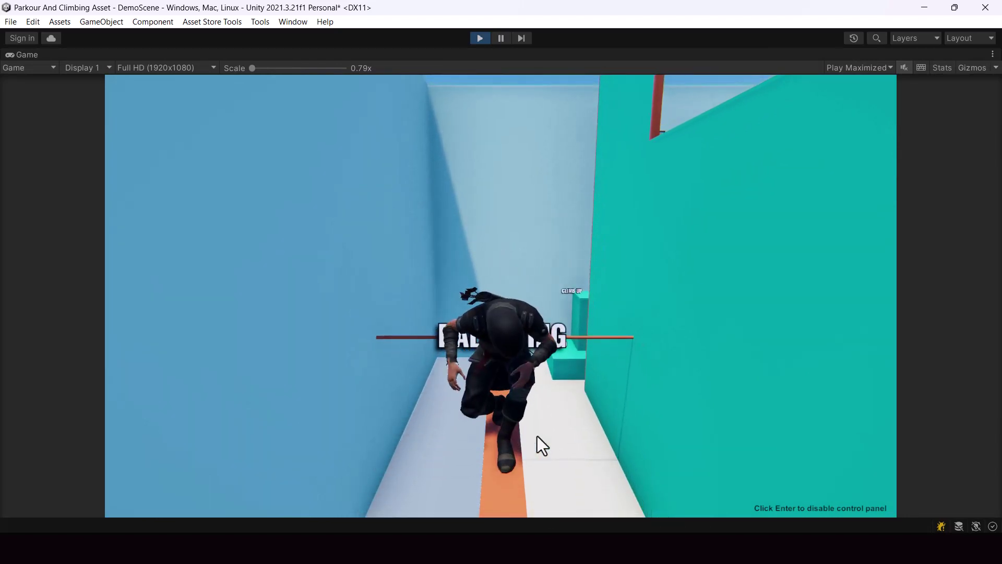
{"action": "key", "text": "w"}
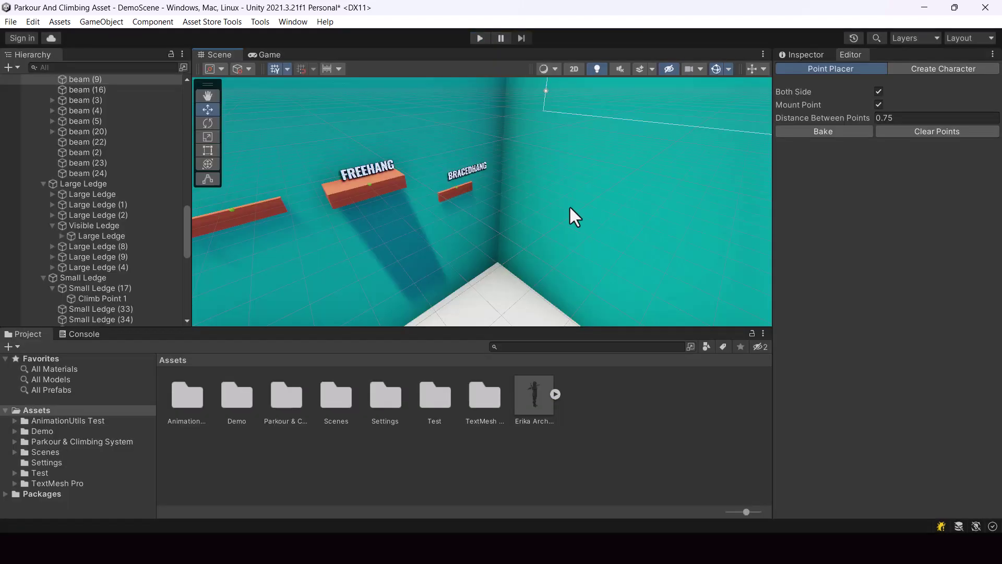
- Fly to the swing poles and select both, the right pole and Cylinder (2)
{"action": "right_click_drag", "start_coordinate": [569, 205], "coordinate": [531, 159]}
{"action": "key", "text": "w"}
{"action": "key", "text": "s"}
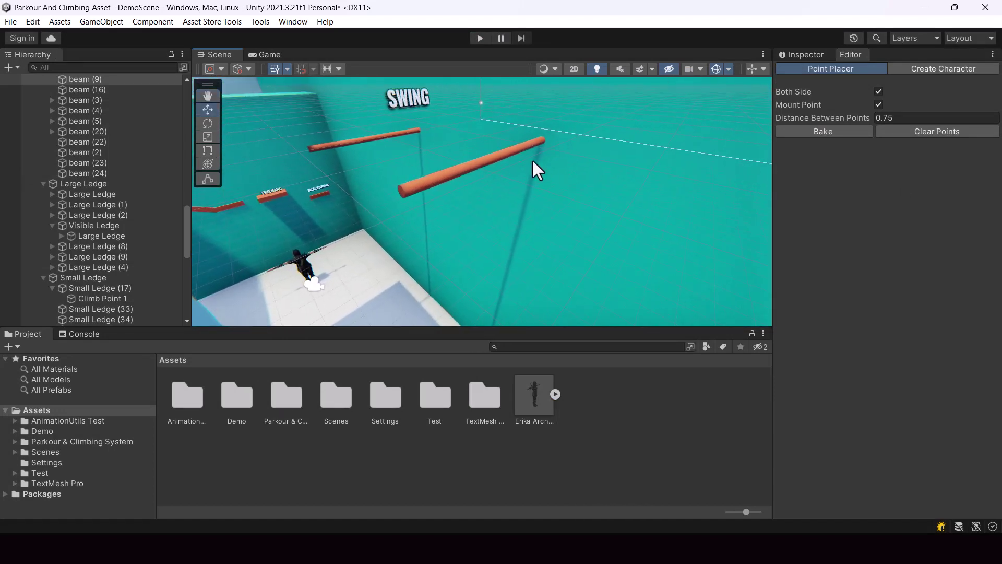
{"action": "right_click_drag", "start_coordinate": [521, 201], "coordinate": [554, 187]}
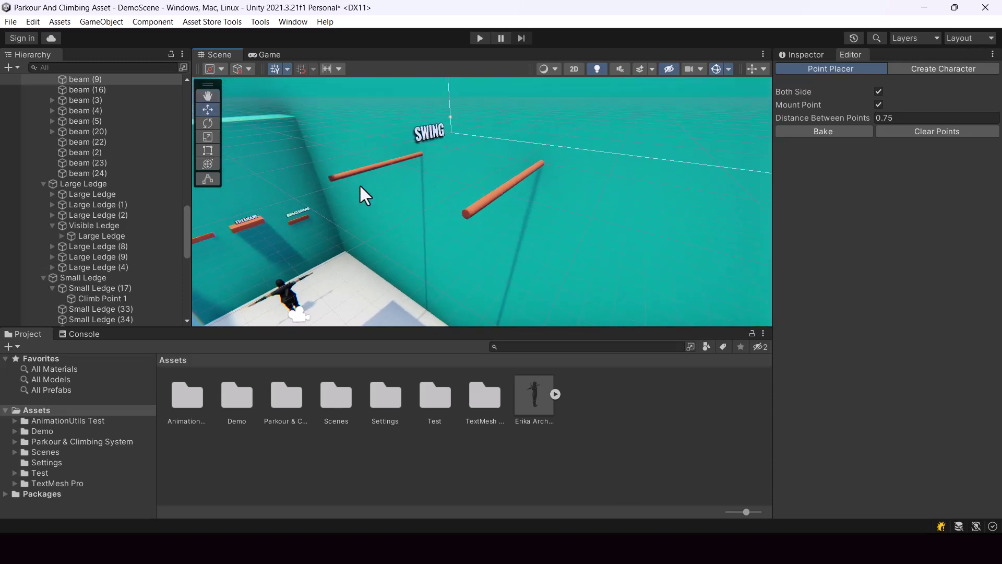
{"action": "right_click_drag", "start_coordinate": [497, 200], "coordinate": [524, 189]}
{"action": "left_click", "coordinate": [514, 186]}
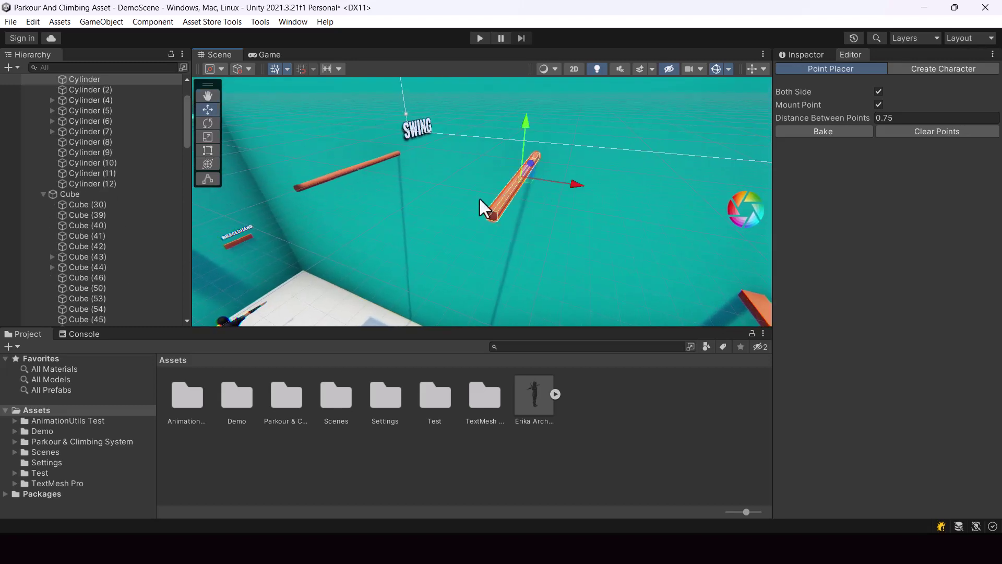
{"action": "left_click", "coordinate": [317, 184]}
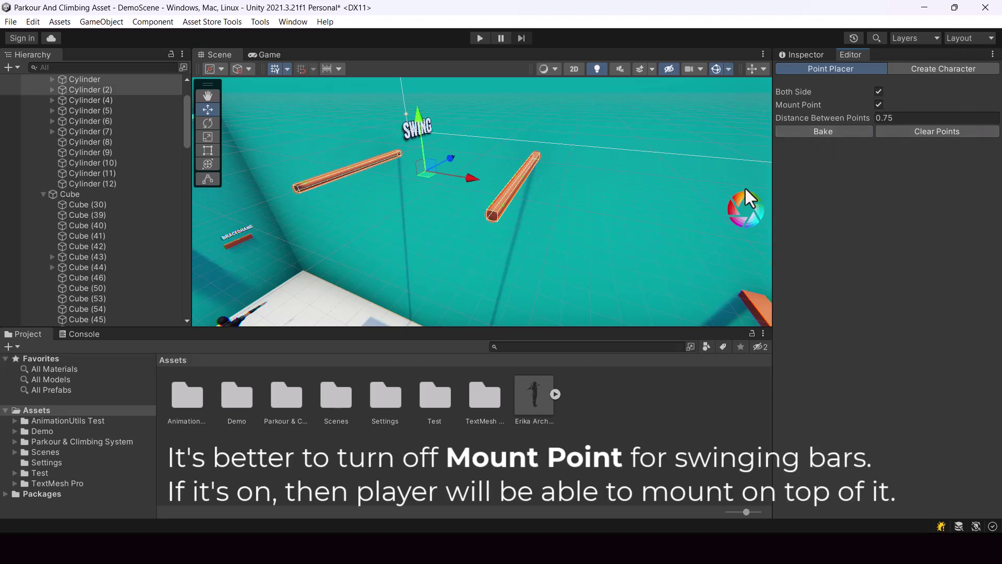
- Look over the poles from above, select Parkour Controller in the Hierarchy, and start Play mode
{"action": "right_click_drag", "start_coordinate": [744, 186], "coordinate": [555, 246]}
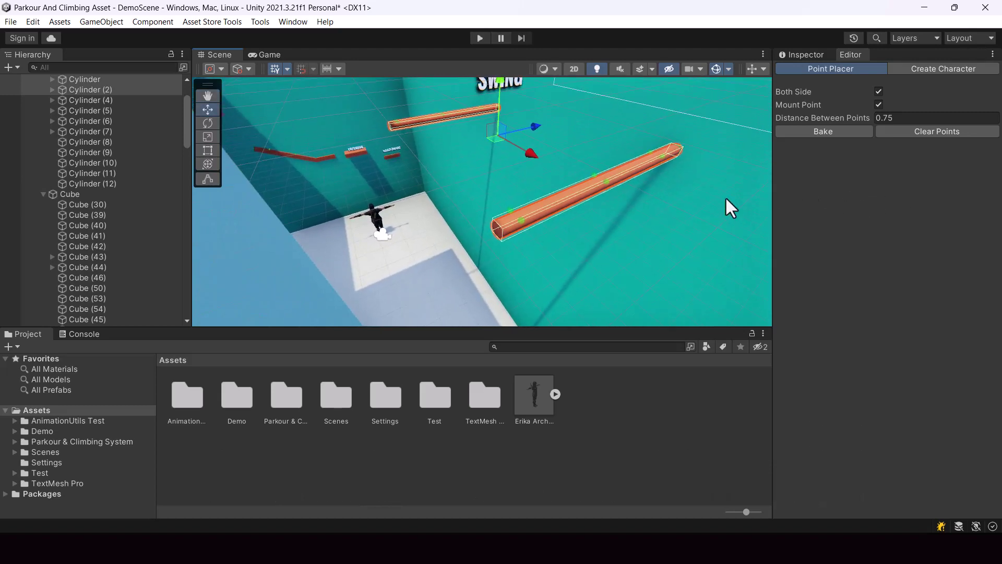
{"action": "right_click_drag", "start_coordinate": [724, 196], "coordinate": [747, 198]}
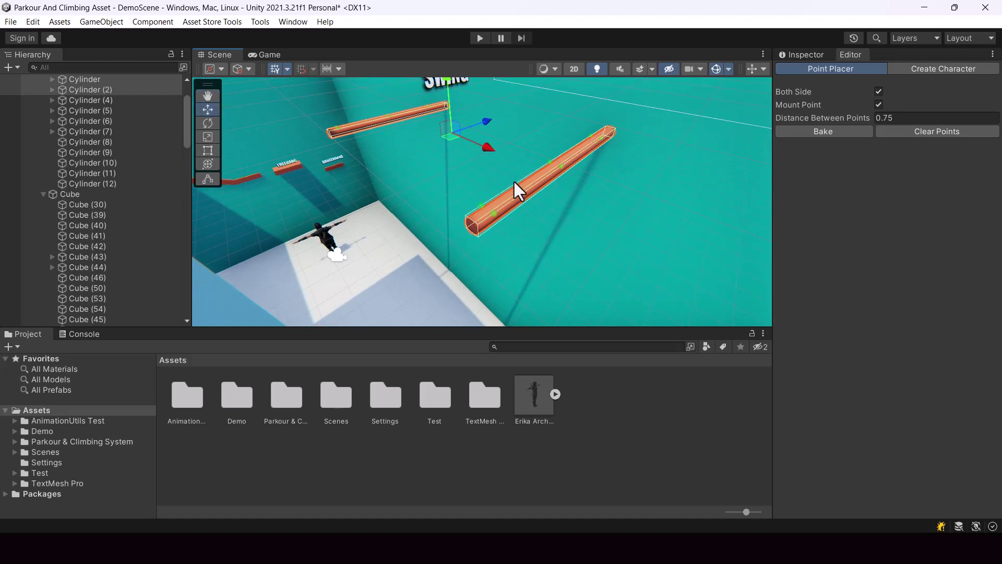
{"action": "right_click_drag", "start_coordinate": [611, 211], "coordinate": [624, 203]}
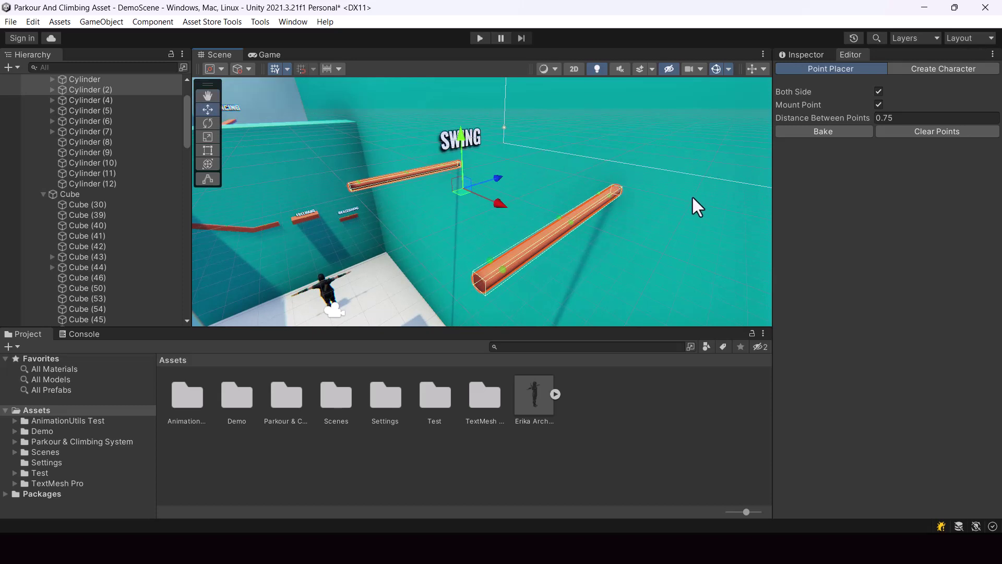
{"action": "right_click_drag", "start_coordinate": [693, 198], "coordinate": [664, 209]}
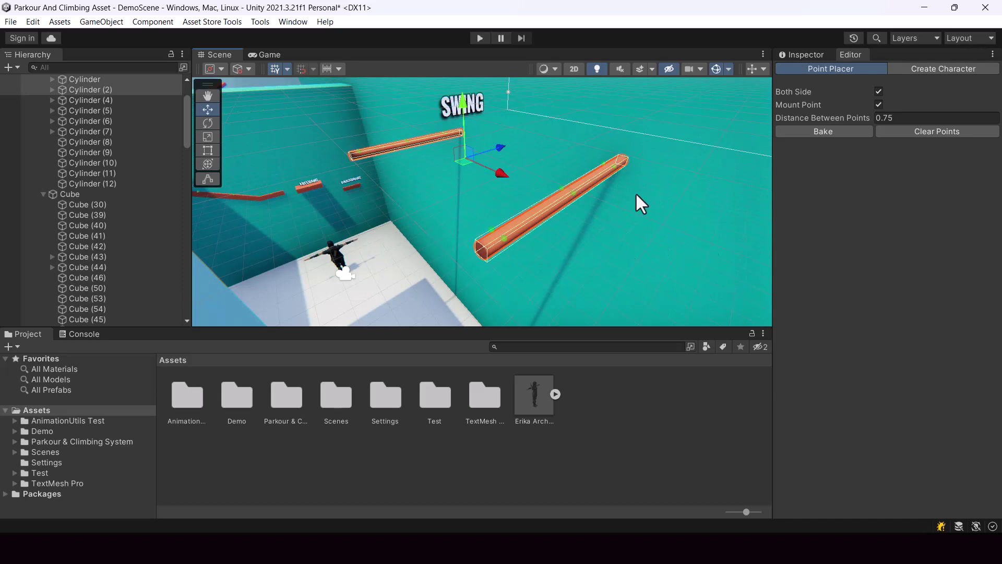
{"action": "right_click_drag", "start_coordinate": [524, 182], "coordinate": [129, 244]}
{"action": "scroll", "coordinate": [130, 245], "scroll_direction": "down", "scroll_amount": 20}
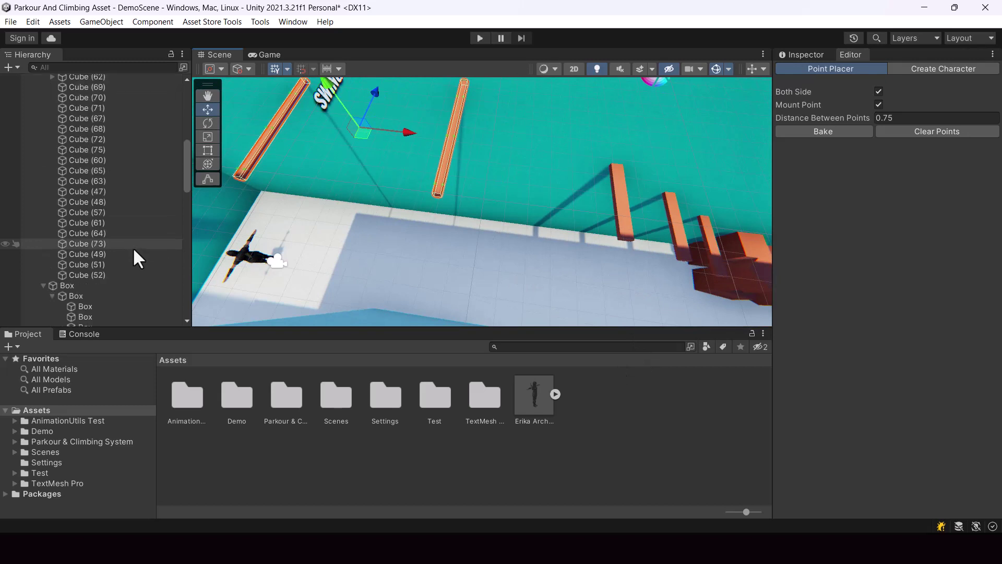
{"action": "left_click", "coordinate": [84, 299]}
{"action": "left_click_drag", "start_coordinate": [376, 293], "coordinate": [794, 226], "text": "alt"}
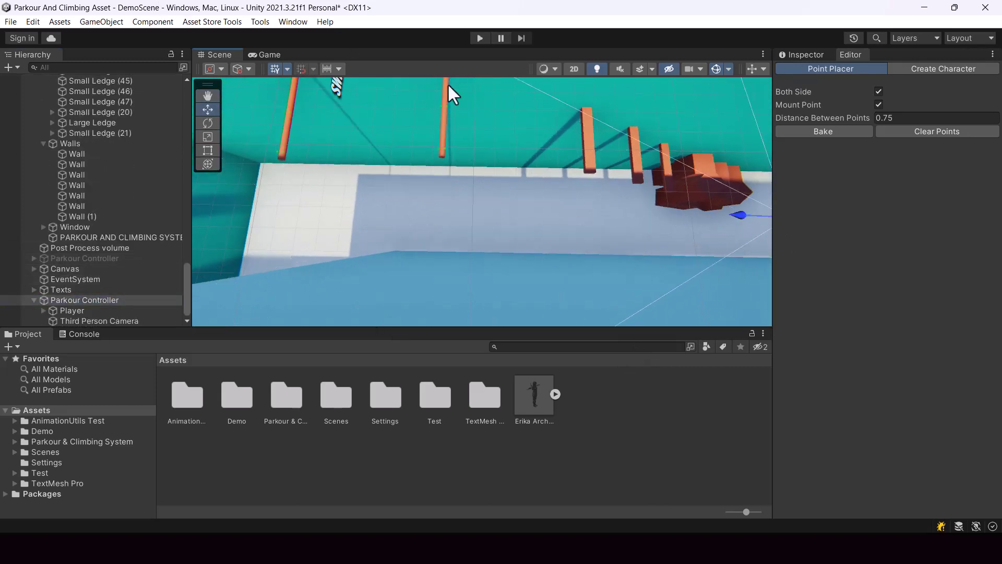
{"action": "left_click", "coordinate": [481, 37]}
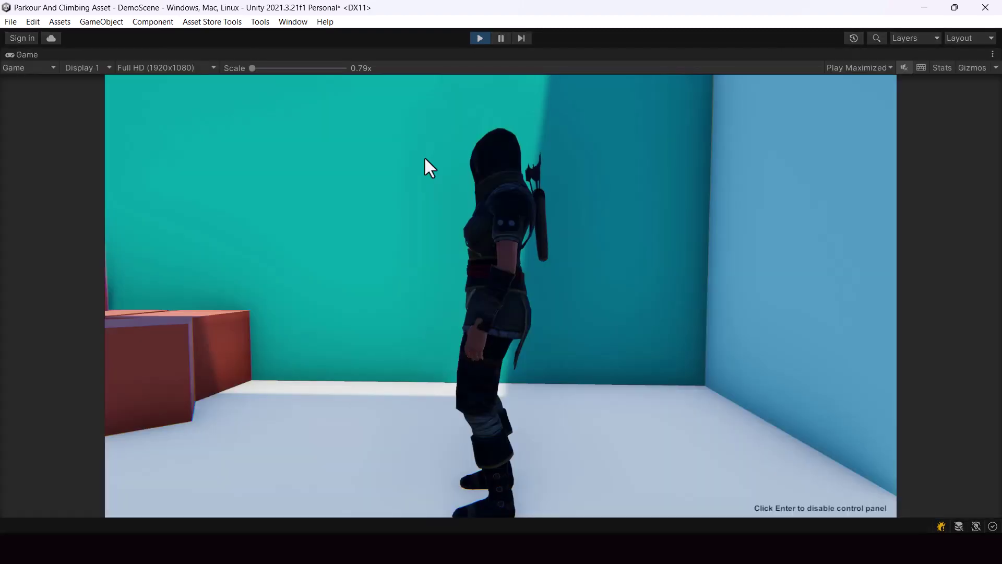
- Run over the red boxes and beams, pull up onto the swing bar, then stop playing
{"action": "key", "text": "w"}
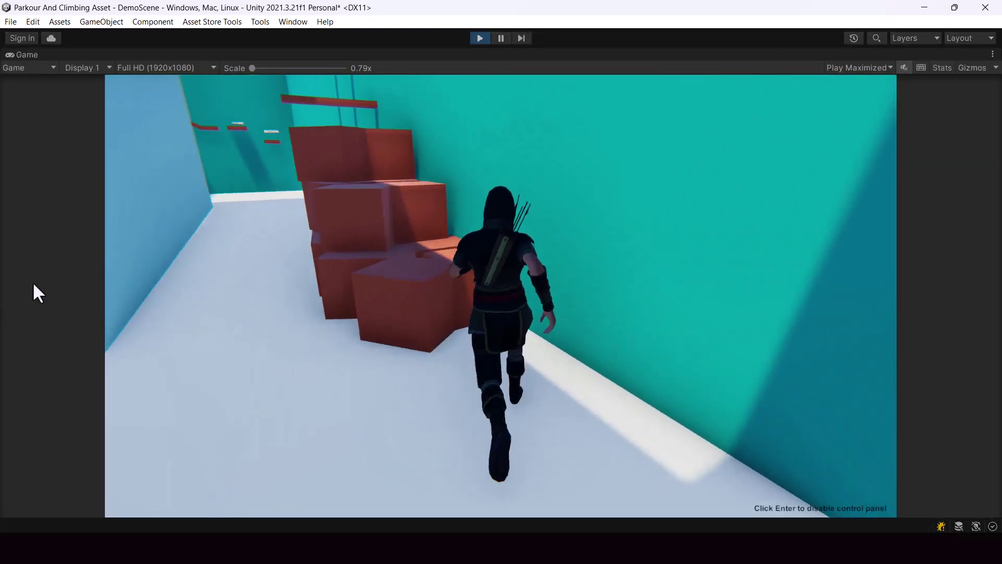
{"action": "key", "text": "space"}
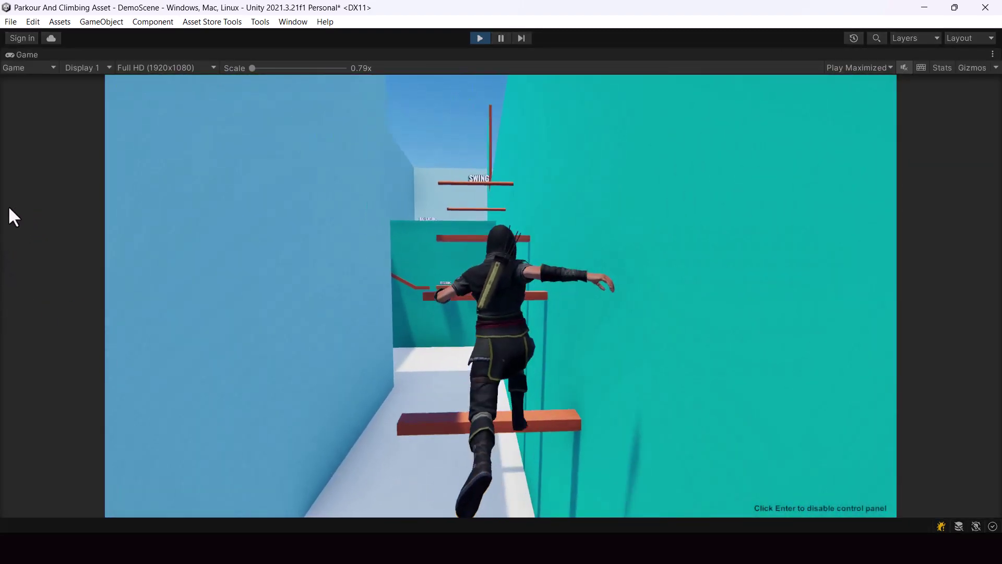
{"action": "key", "text": "space"}
{"action": "key", "text": "space"}
{"action": "key", "text": "space"}
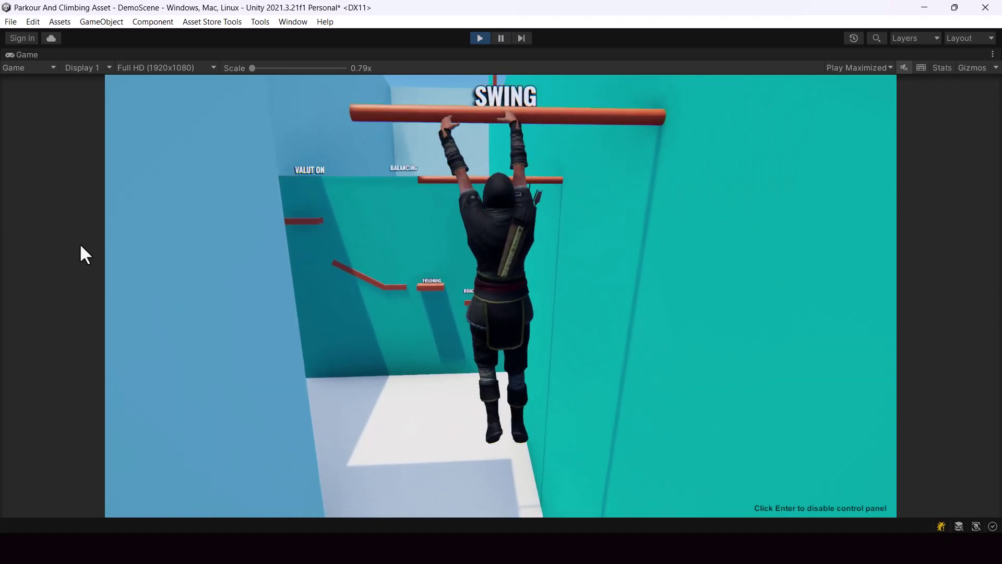
{"action": "key", "text": "space"}
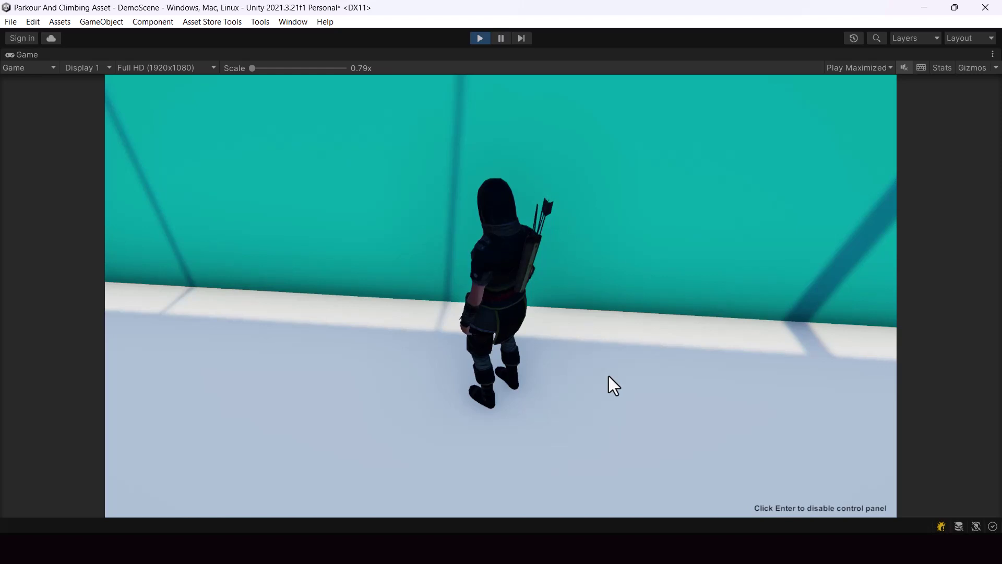
{"action": "left_click", "coordinate": [477, 39]}
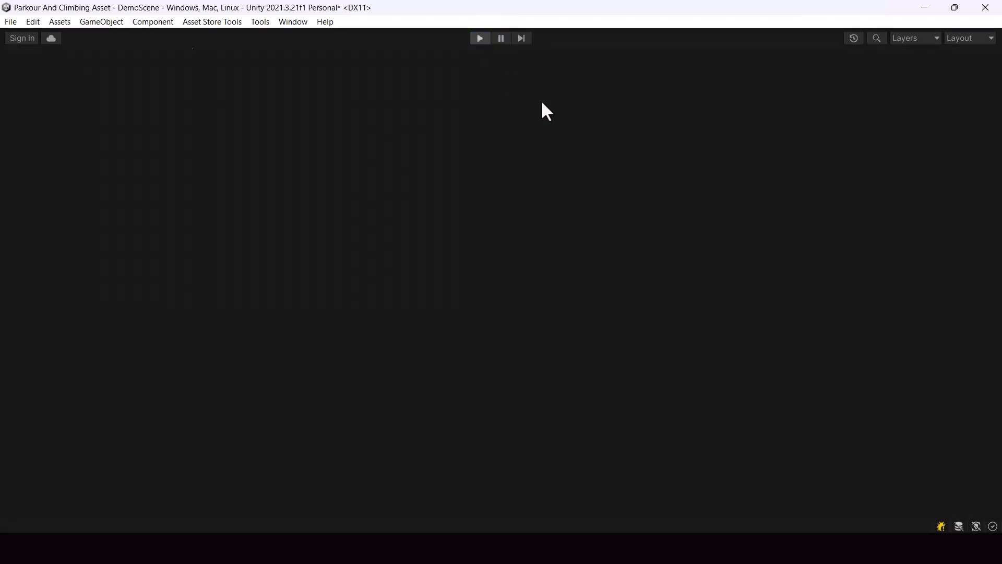
- Tag both swing poles, Cylinder and Cylinder (2), as SwingableLedge and save the scene
{"action": "right_click_drag", "start_coordinate": [578, 175], "coordinate": [700, 212]}
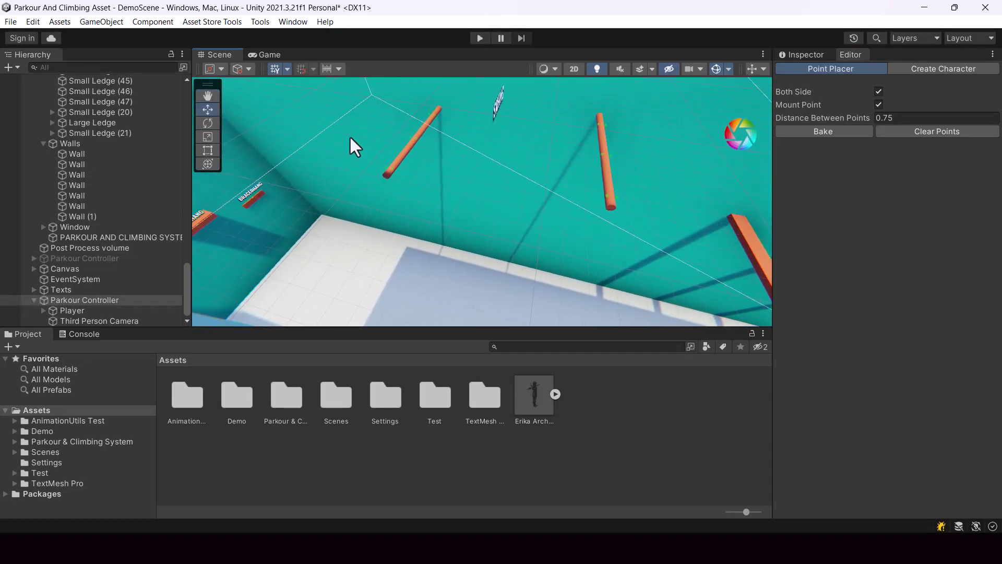
{"action": "right_click_drag", "start_coordinate": [649, 133], "coordinate": [630, 98]}
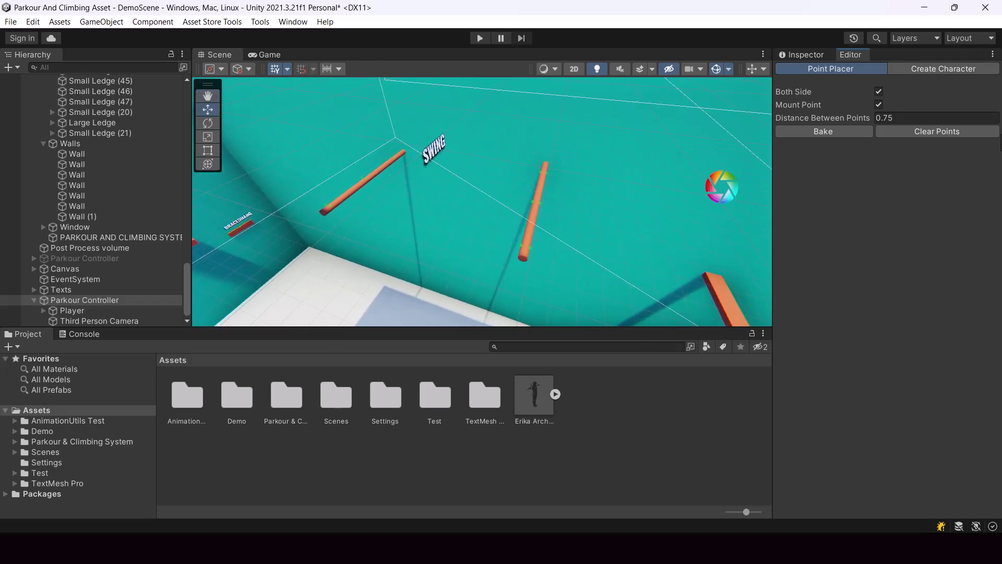
{"action": "left_click", "coordinate": [791, 56]}
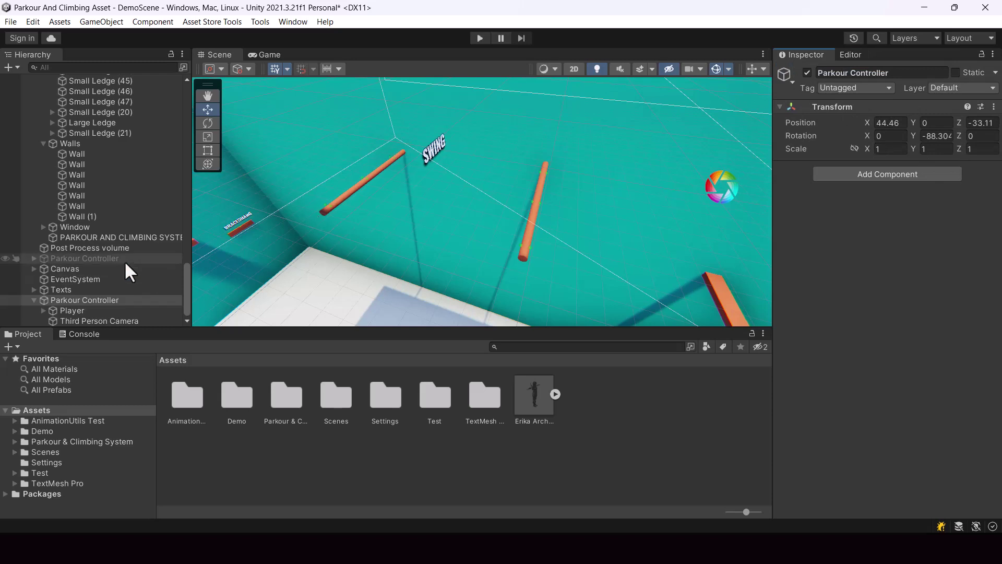
{"action": "left_click", "coordinate": [528, 236]}
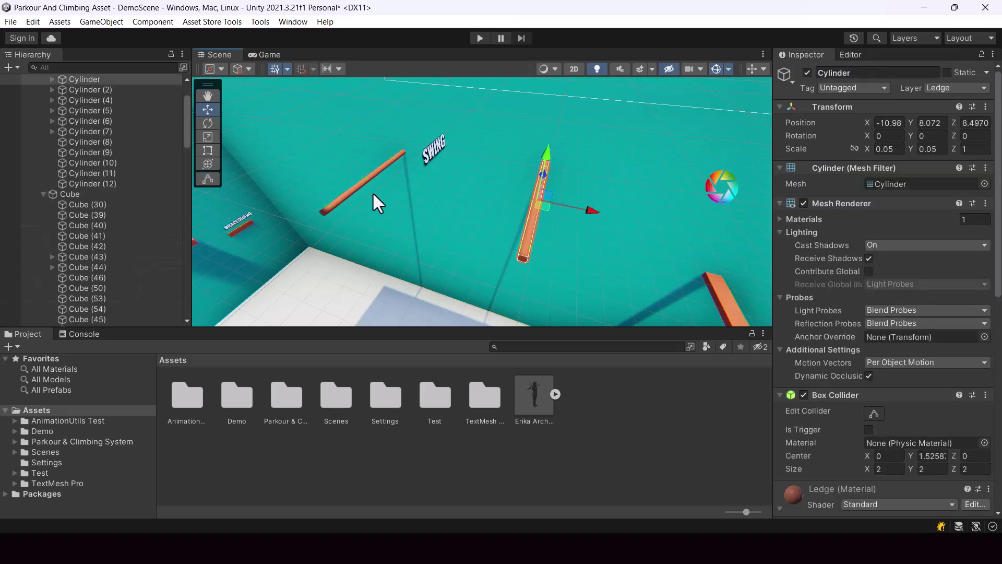
{"action": "left_click", "coordinate": [353, 188], "text": "shift"}
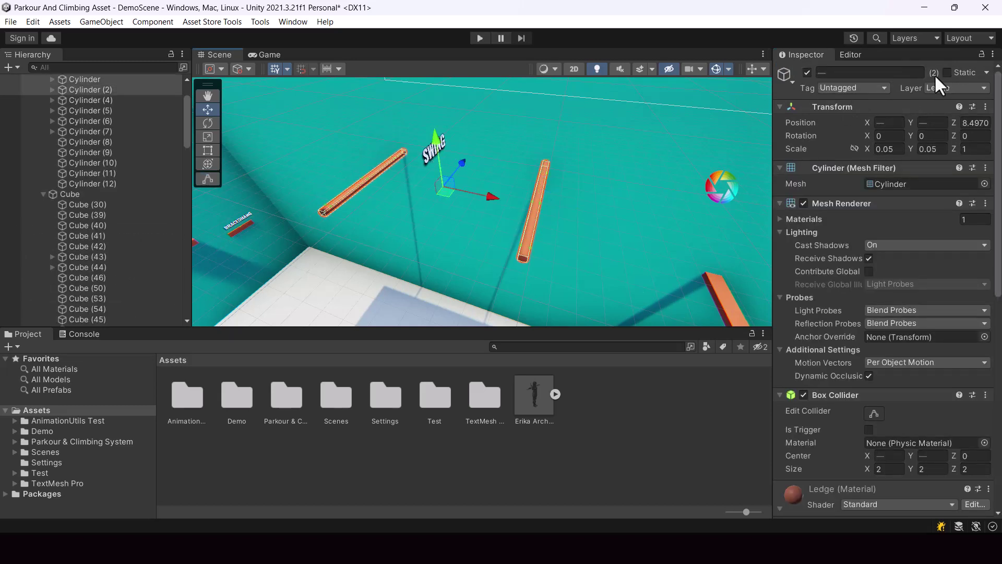
{"action": "left_click", "coordinate": [849, 88]}
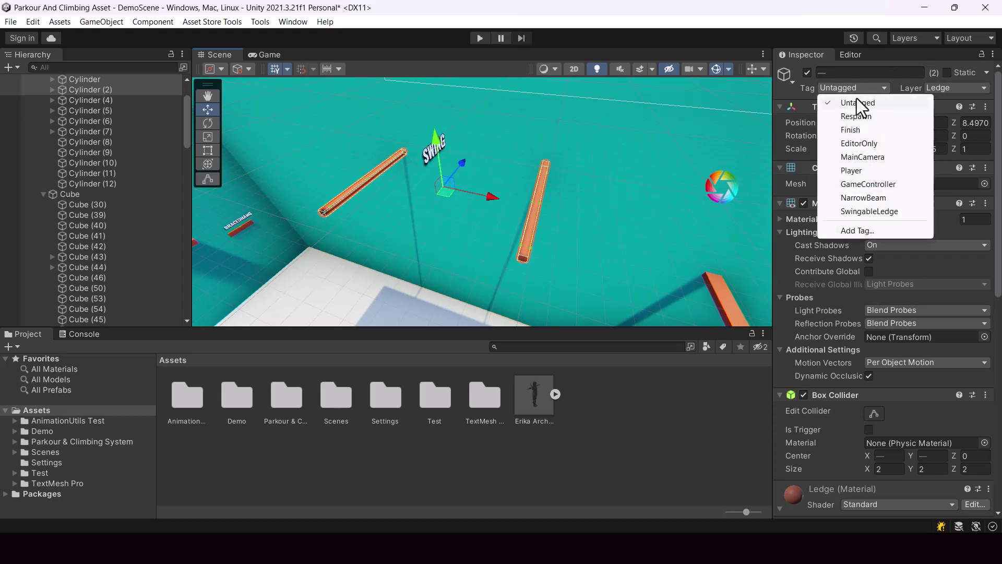
{"action": "left_click", "coordinate": [866, 214]}
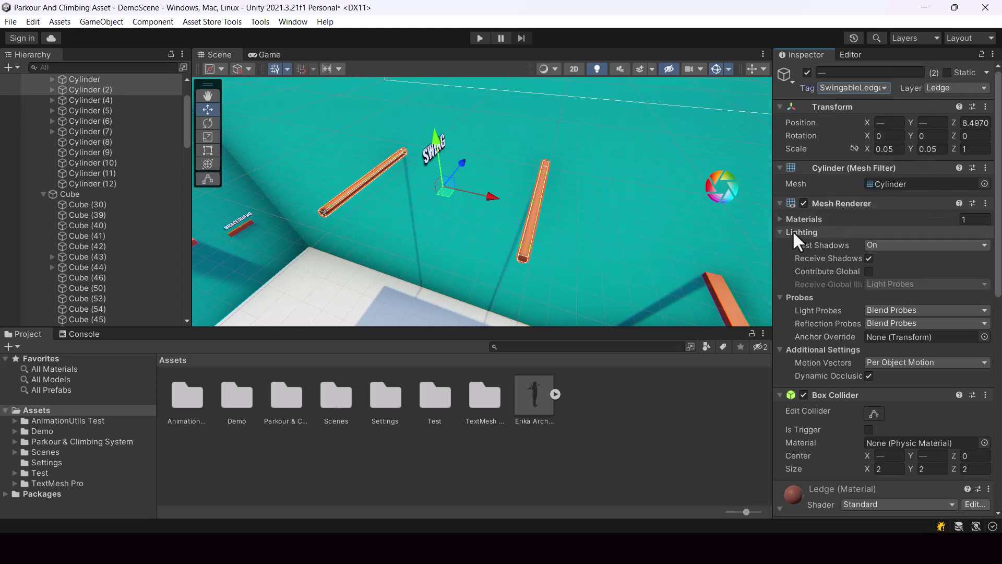
{"action": "key", "text": "ctrl+s"}
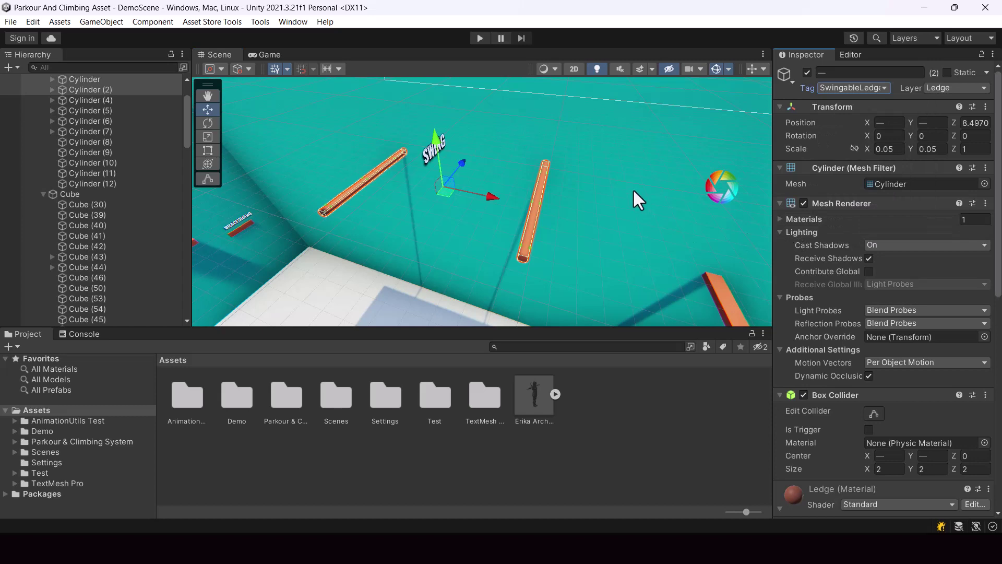
- Enter Play mode and run over the boxes and beams to grab the swing bar
{"action": "left_click", "coordinate": [479, 38]}
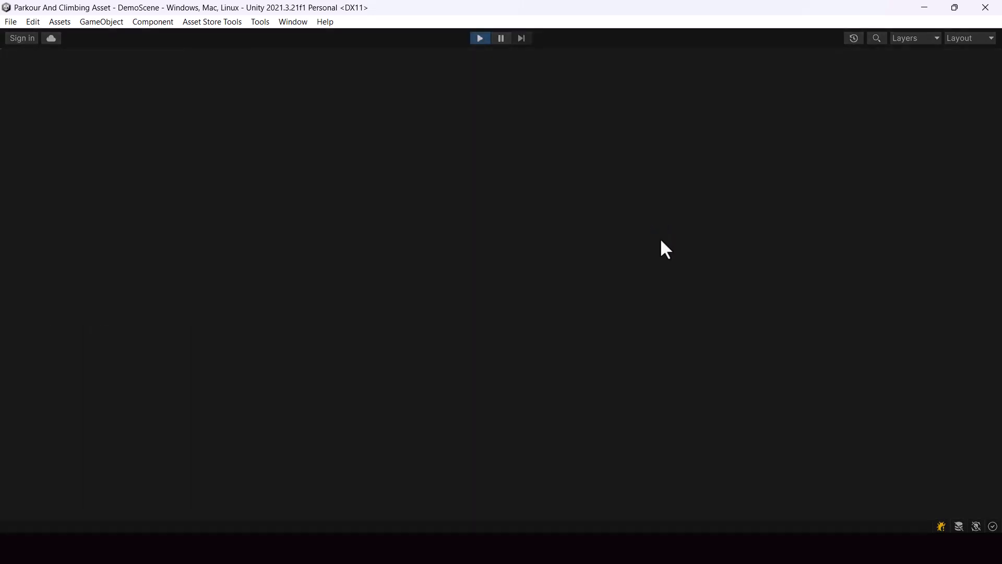
{"action": "key", "text": "w"}
{"action": "key", "text": "space"}
{"action": "key", "text": "w"}
{"action": "key", "text": "space"}
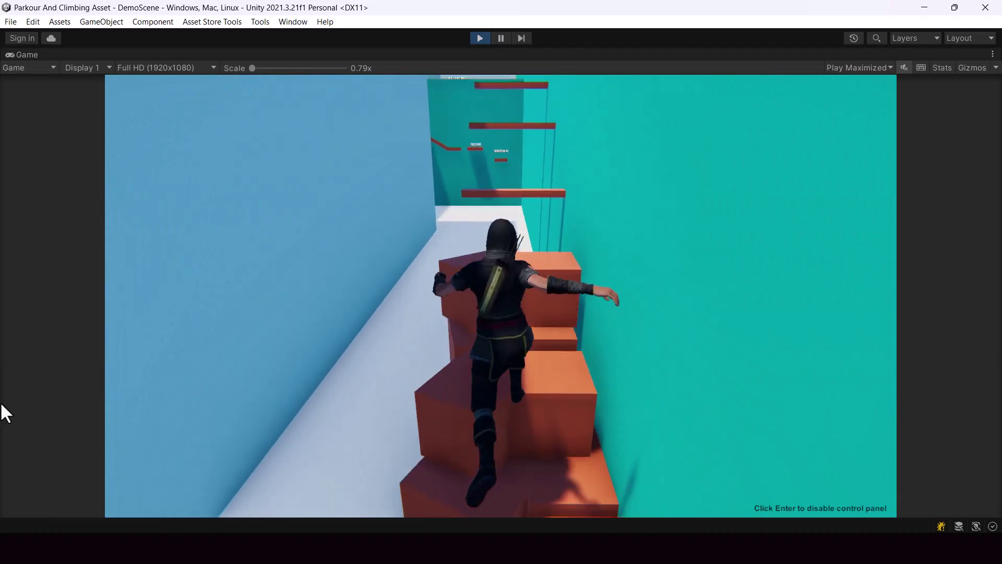
{"action": "key", "text": "w"}
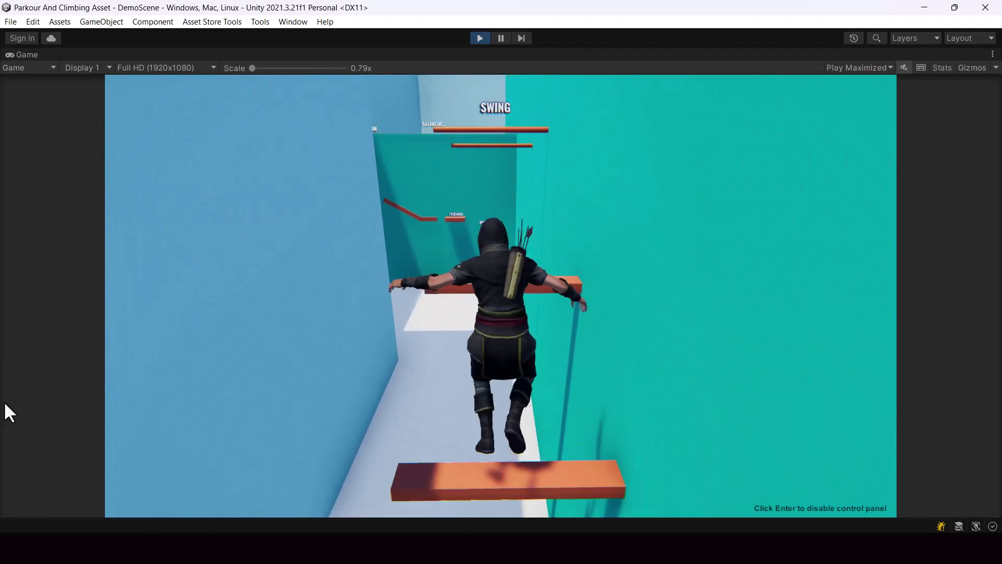
{"action": "key", "text": "space"}
{"action": "key", "text": "space"}
{"action": "key", "text": "space"}
{"action": "key", "text": "space"}
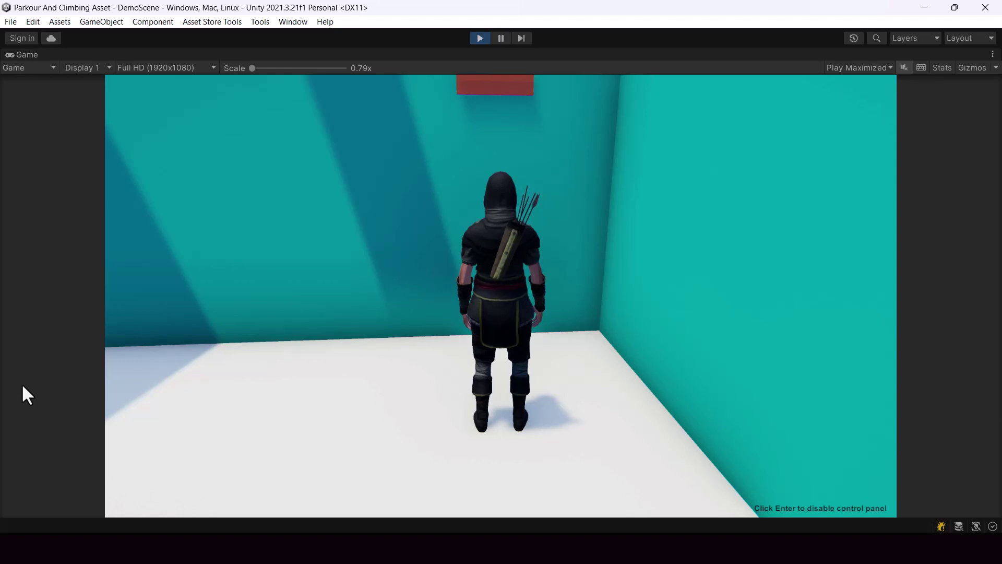
- Walk the character to the wall, turn around, and jump up onto the BRACEDHANG ledge
{"action": "key", "text": "w"}
{"action": "key", "text": "s"}
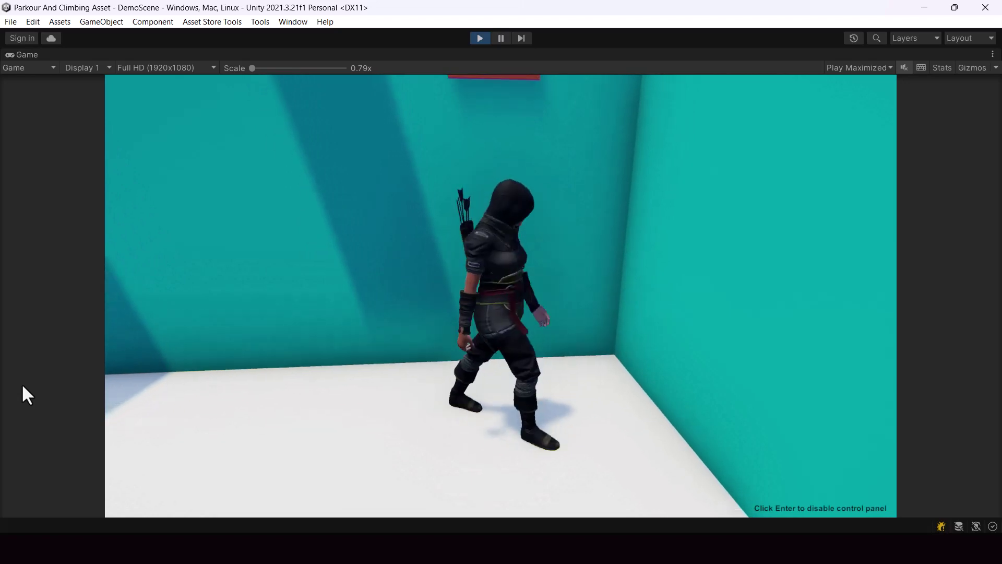
{"action": "key", "text": "s"}
{"action": "key", "text": "a"}
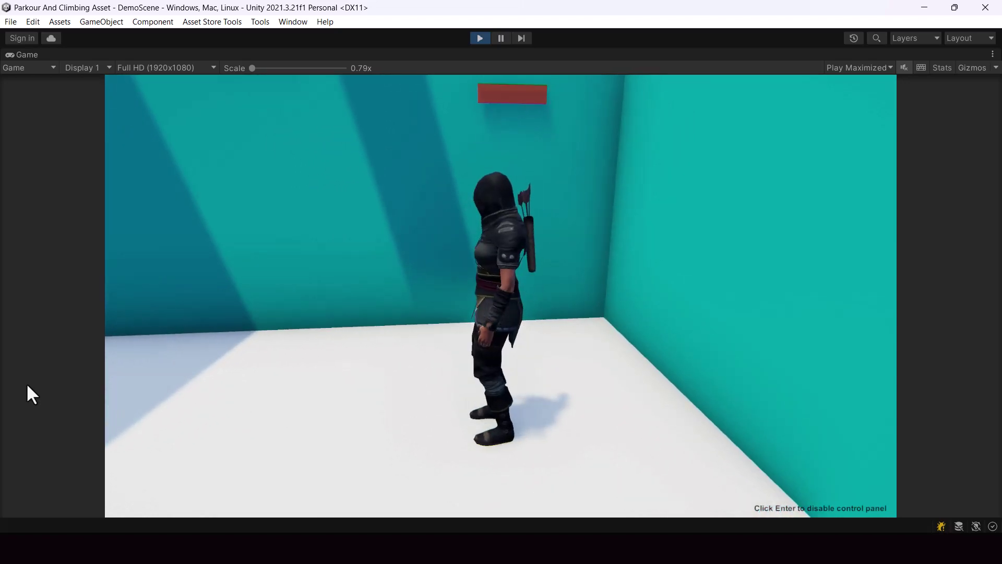
{"action": "key", "text": "w"}
{"action": "key", "text": "w"}
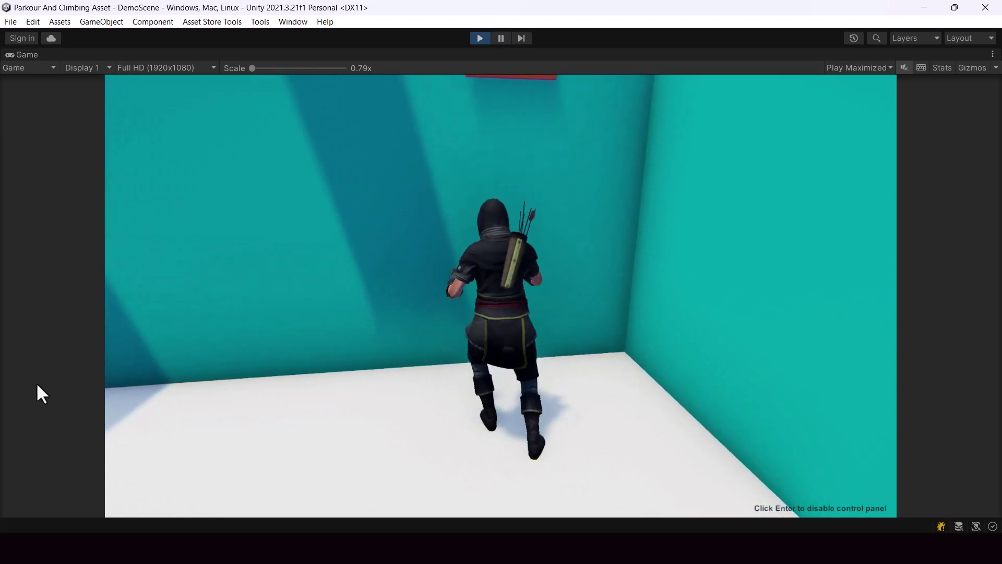
{"action": "key", "text": "space"}
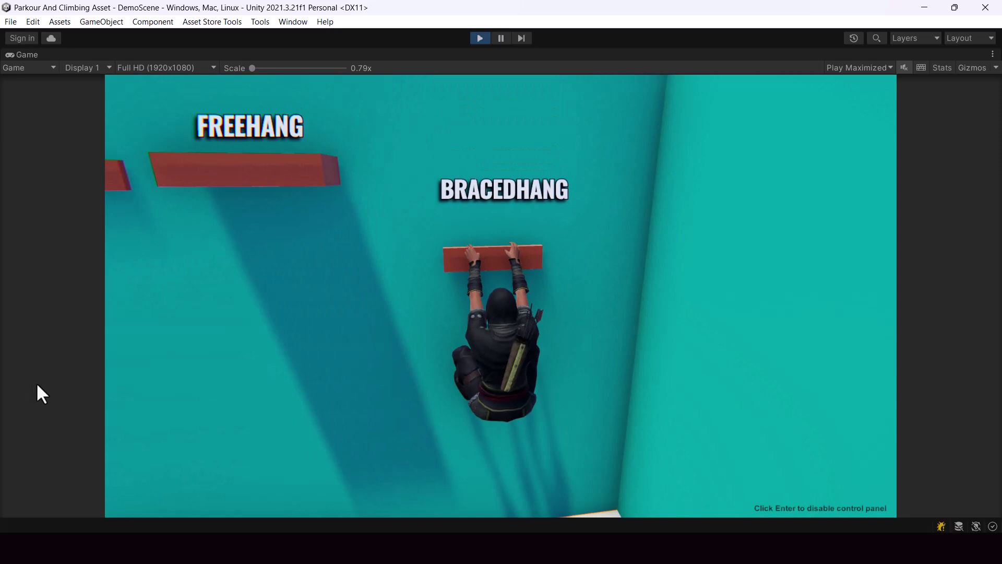
- Leap from BRACEDHANG to FREEHANG, shimmy up the diagonal ledge, then jump higher
{"action": "key", "text": "a"}
{"action": "key", "text": "space"}
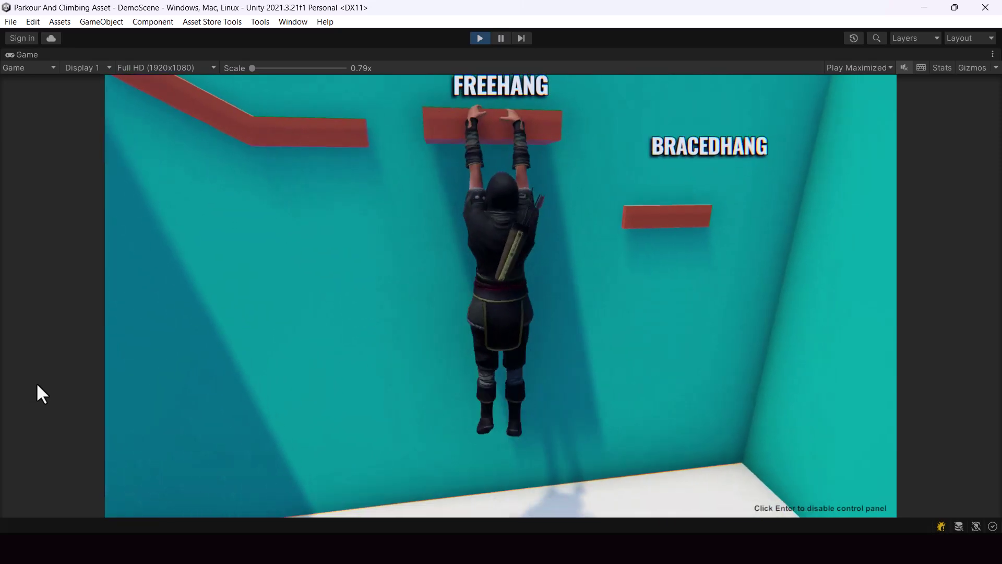
{"action": "key", "text": "a"}
{"action": "key", "text": "space"}
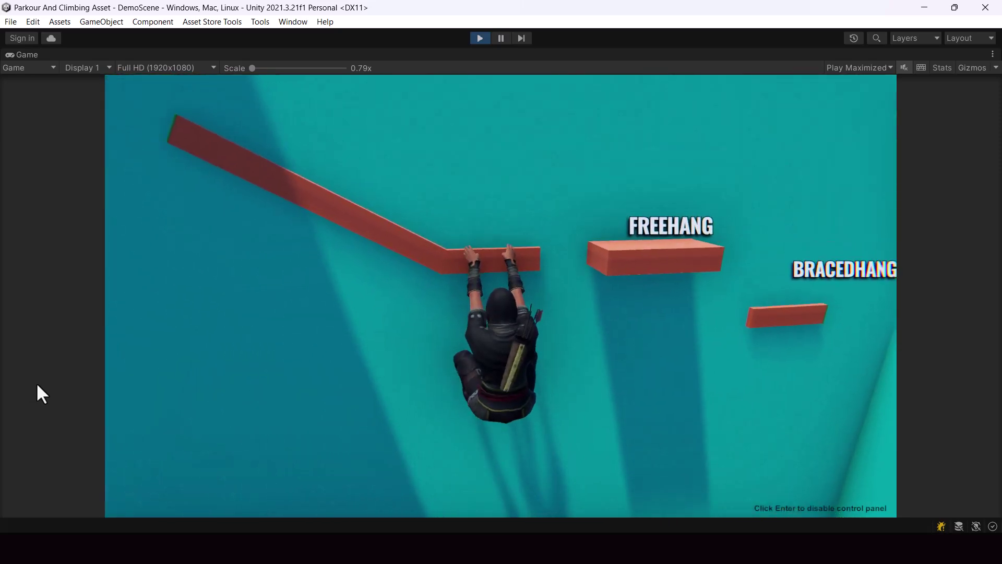
{"action": "key", "text": "a"}
{"action": "key", "text": "space"}
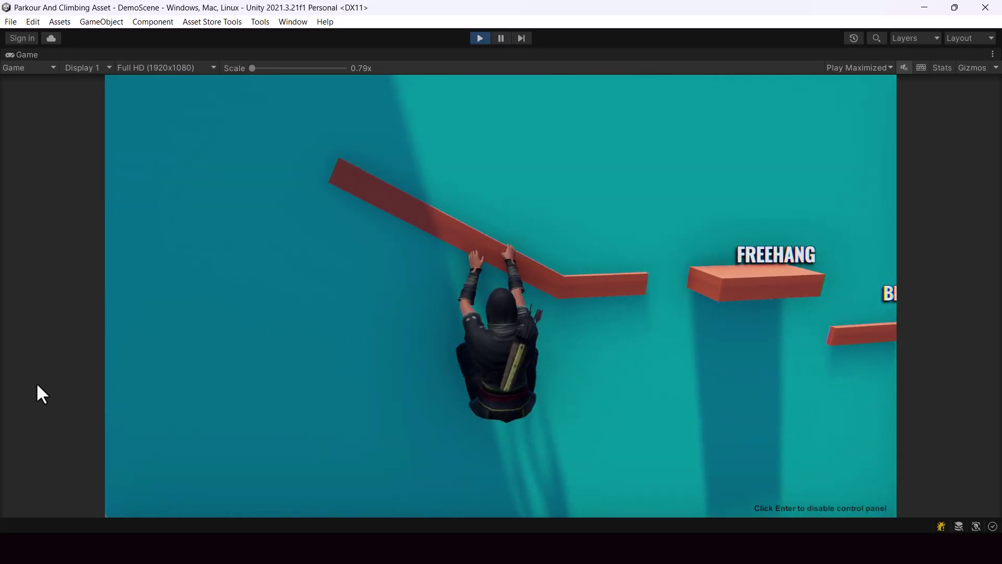
{"action": "key", "text": "a"}
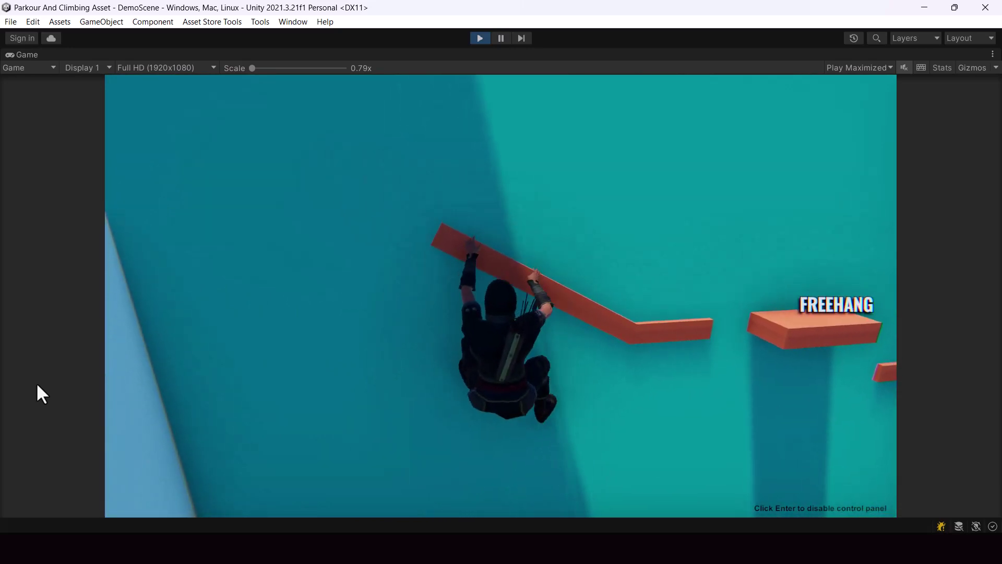
{"action": "key", "text": "space"}
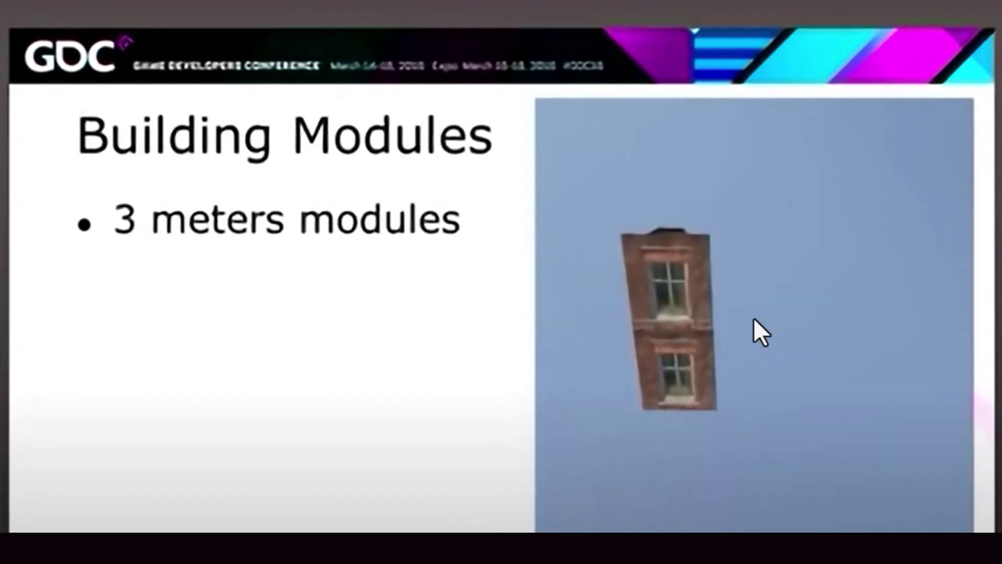
- Skip the GDC talk ahead 10 seconds to the full facade slide and pause
{"action": "key", "text": "Right"}
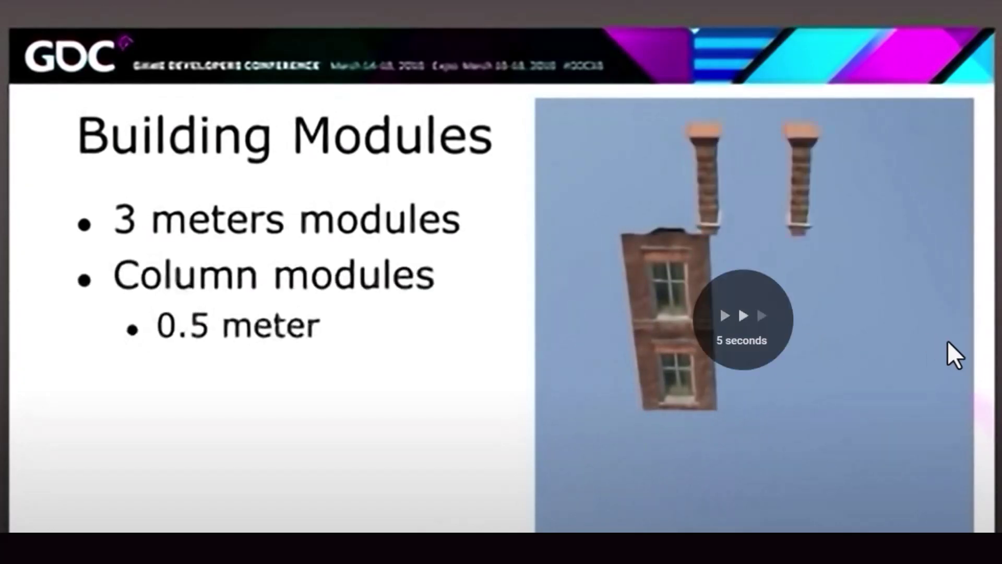
{"action": "key", "text": "Right"}
{"action": "key", "text": "Right"}
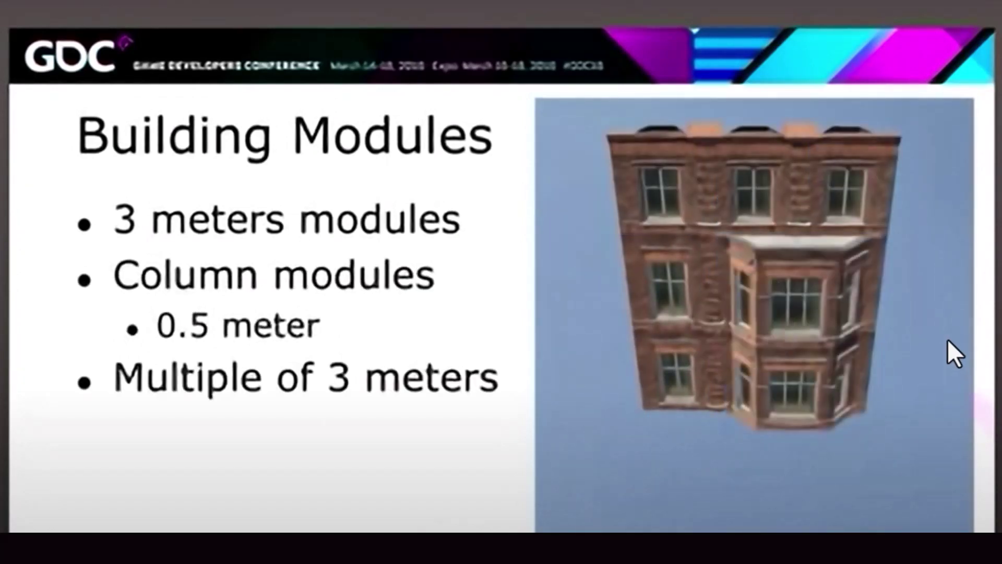
{"action": "key", "text": "space"}
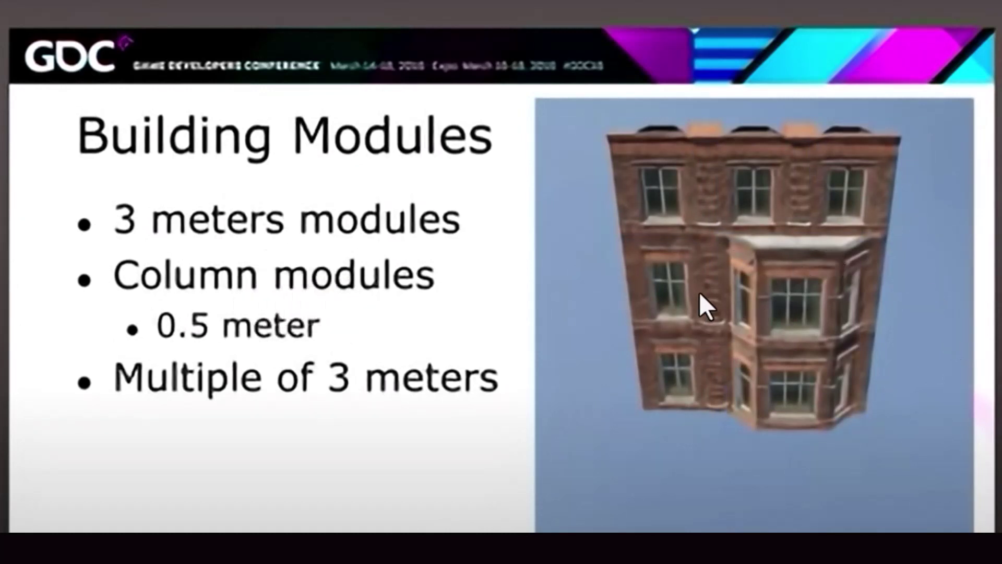